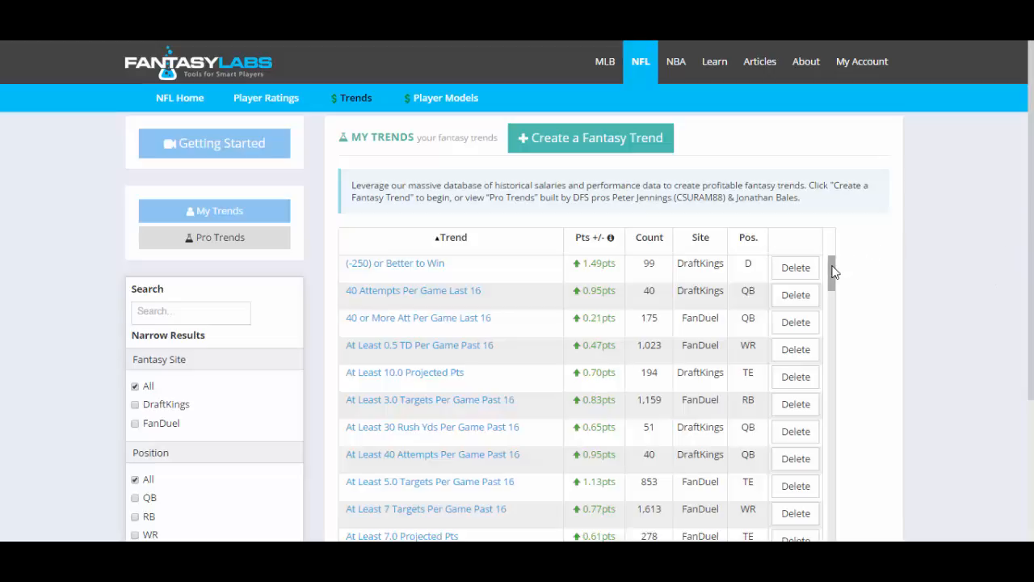
# Step: Look at the Pro Trends list and return to My Trends
pyautogui.moveTo(833, 273)
pyautogui.mouseDown()
pyautogui.moveTo(834, 284)
pyautogui.moveTo(833, 266)
pyautogui.mouseUp()
pyautogui.click(234, 238)
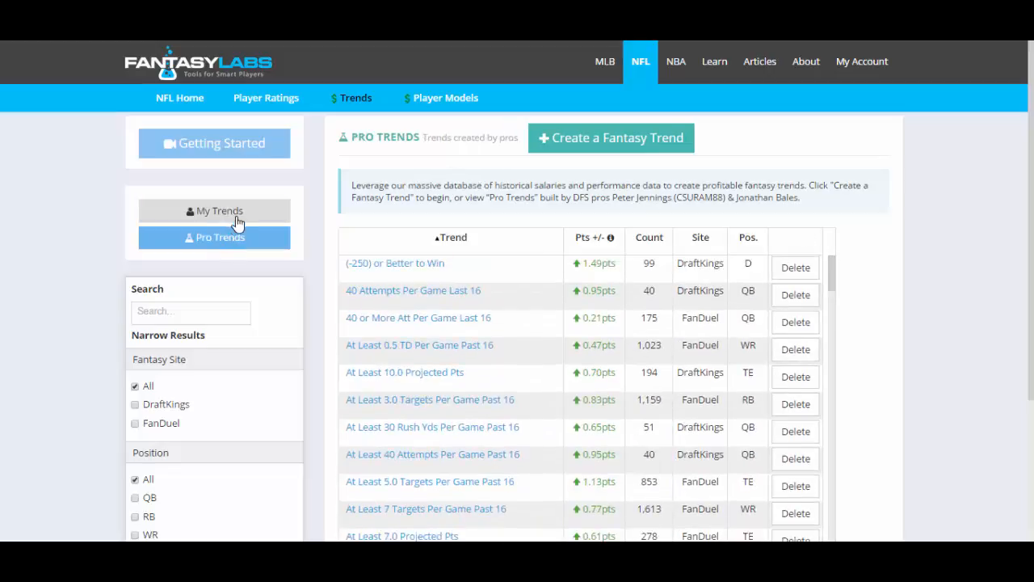
pyautogui.click(238, 221)
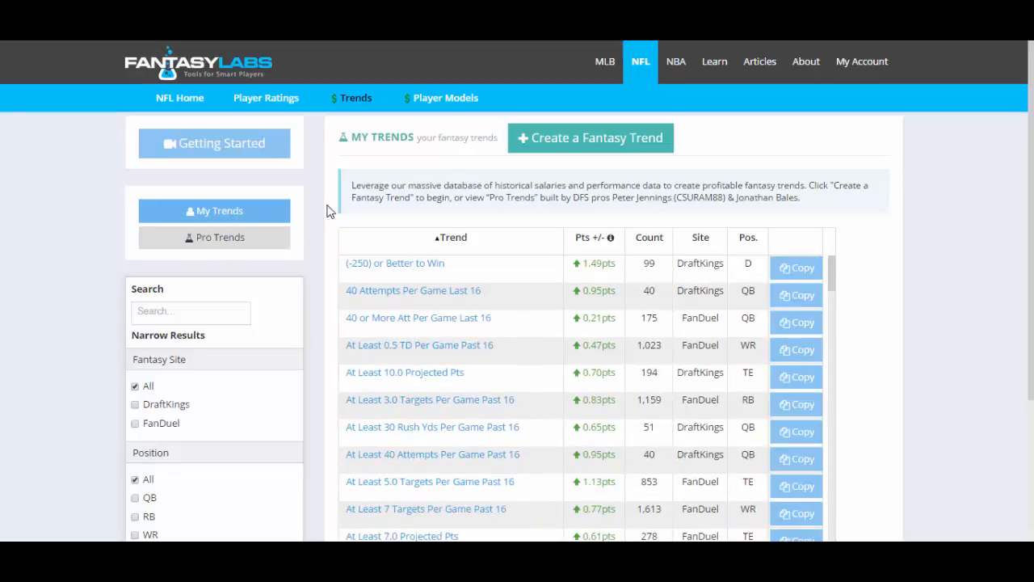
# Step: Create a fantasy trend for the sport NFL, position QB and fantasy site DraftKings, leaving the name blank
pyautogui.click(611, 142)
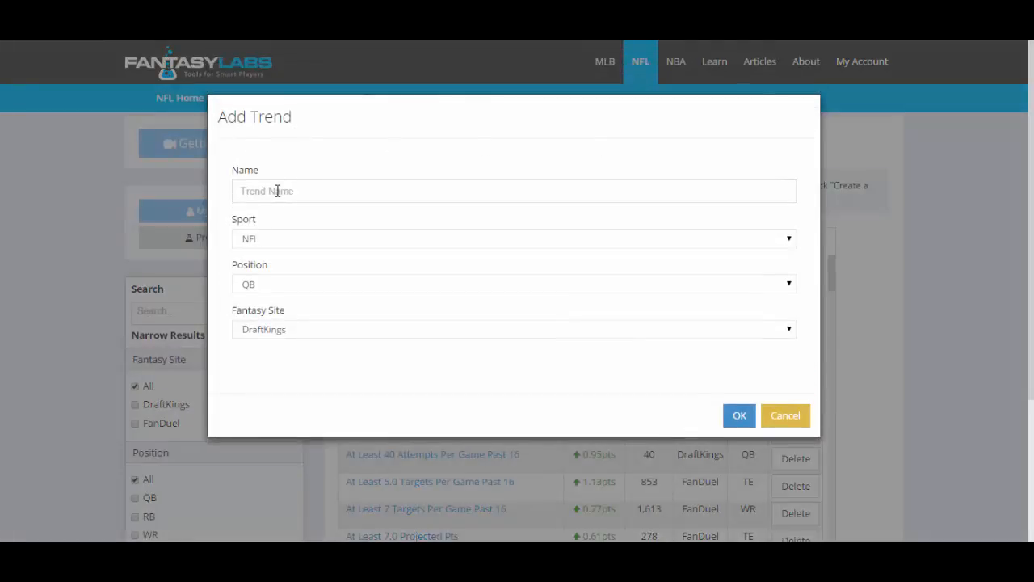
pyautogui.click(317, 245)
pyautogui.click(304, 282)
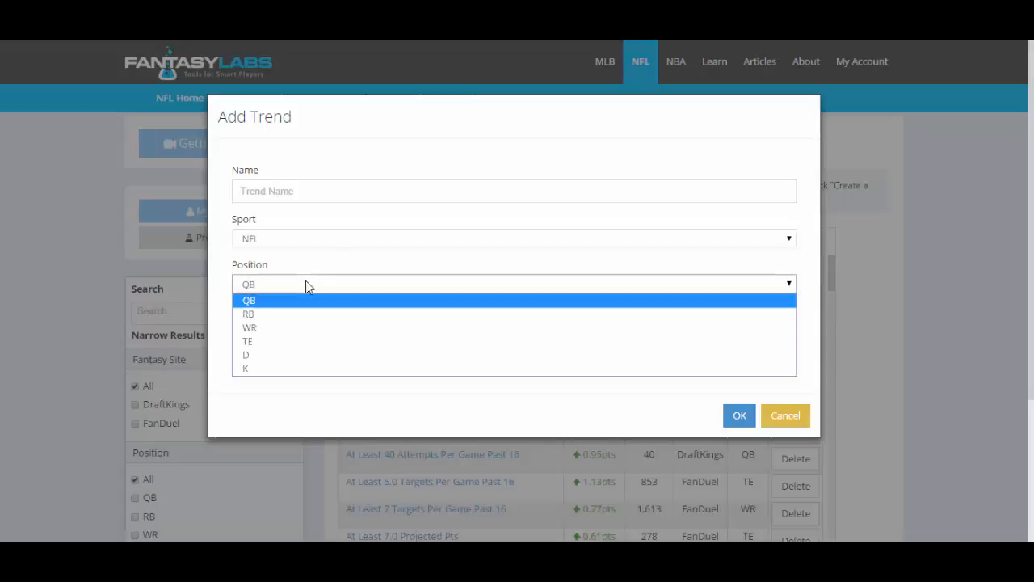
pyautogui.click(306, 287)
pyautogui.click(298, 330)
pyautogui.click(298, 330)
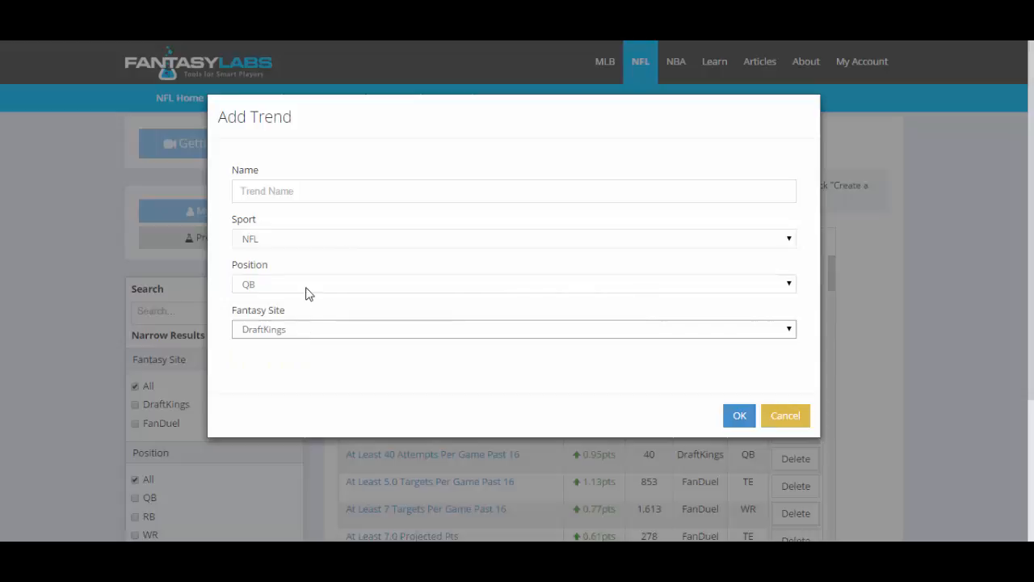
pyautogui.click(546, 352)
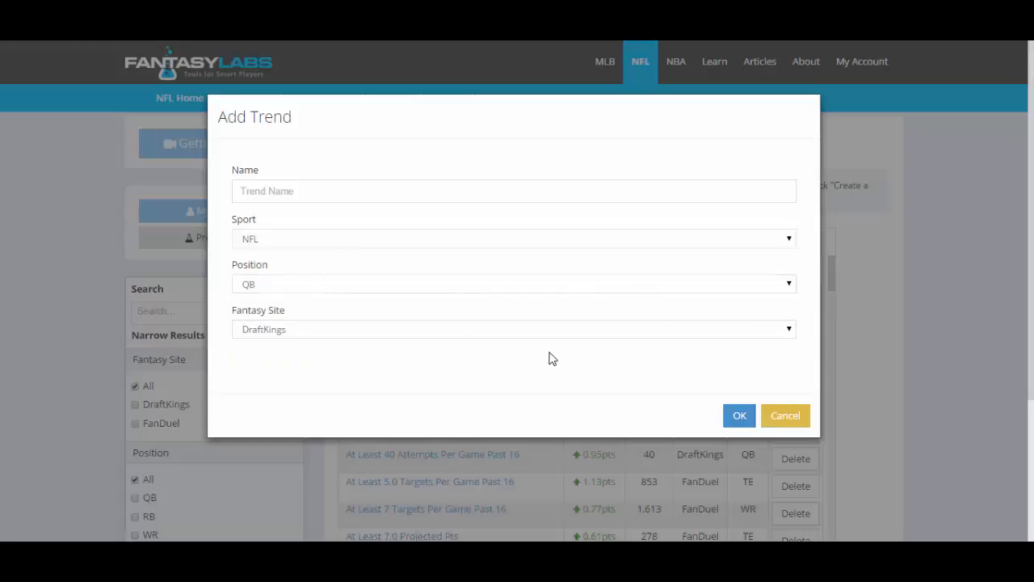
pyautogui.click(747, 420)
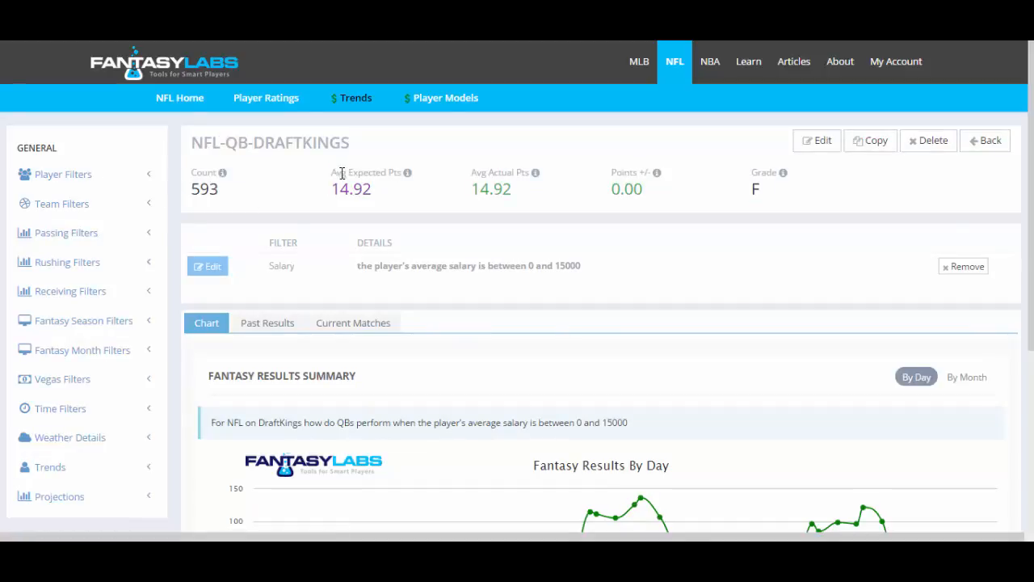
# Step: Remove the default Salary filter from the new trend and confirm its deletion
pyautogui.moveTo(342, 173); pyautogui.dragTo(385, 193)
pyautogui.click(385, 192)
pyautogui.click(952, 269)
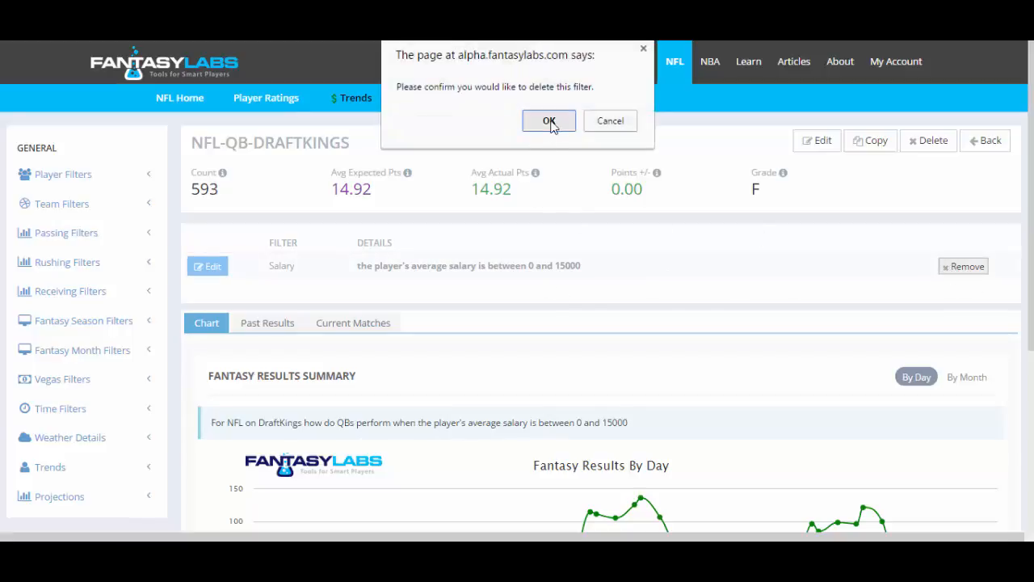
pyautogui.click(549, 123)
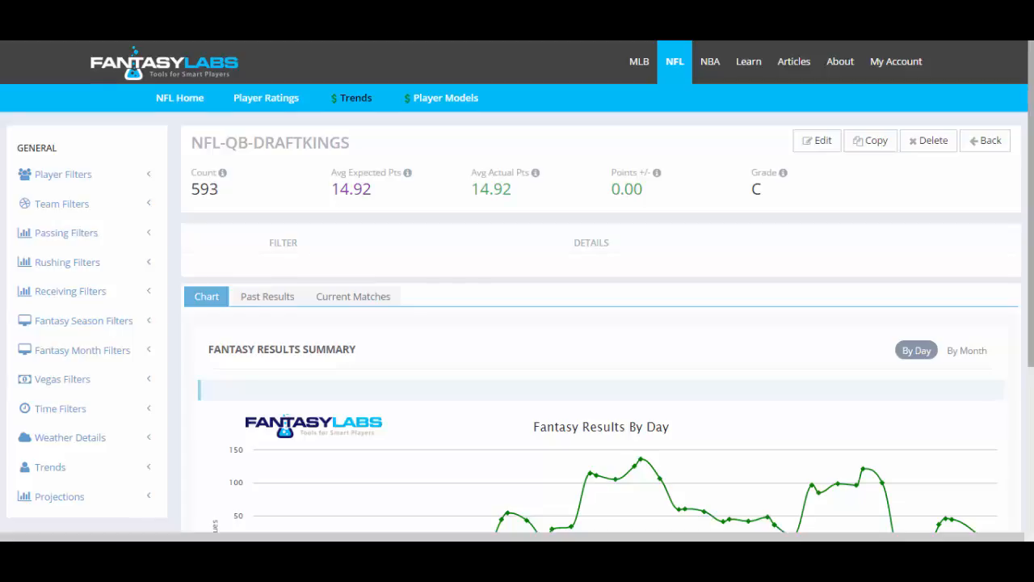
# Step: Examine the unfiltered trend's summary figures and its daily fantasy results chart
pyautogui.scroll(-1, 517, 323)
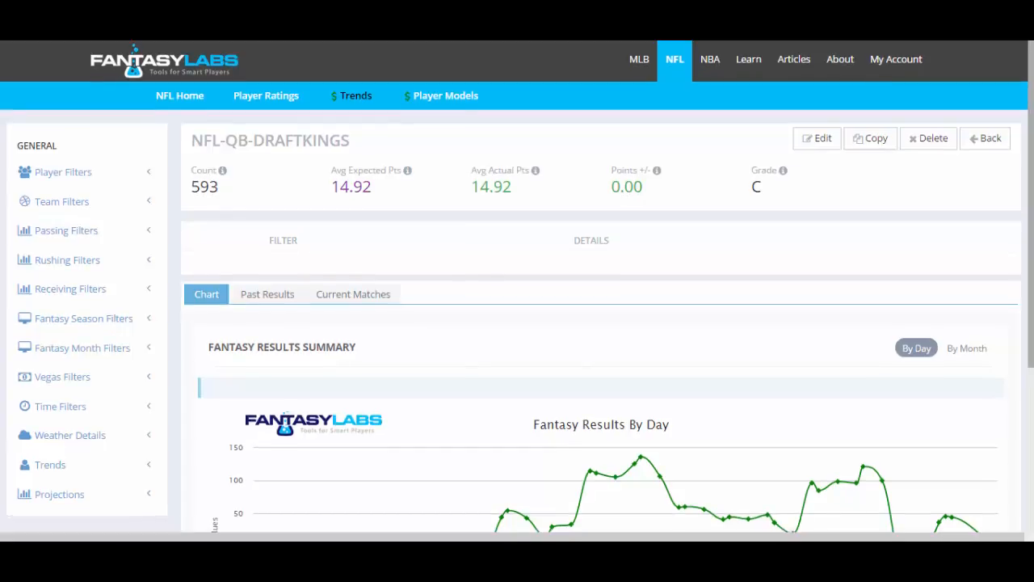
pyautogui.scroll(-1, 517, 323)
pyautogui.scroll(-1, 517, 323)
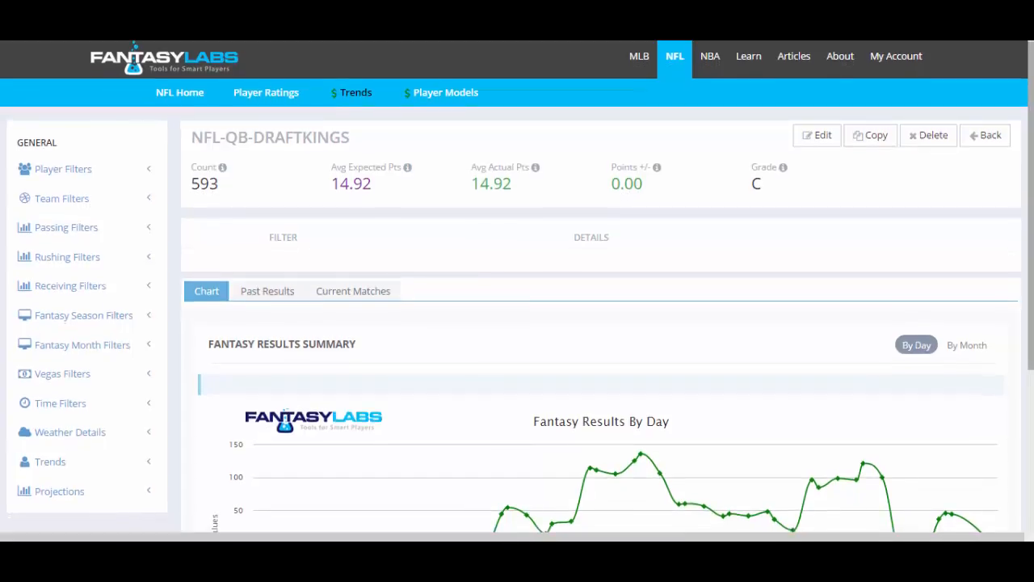
pyautogui.scroll(-2, 517, 323)
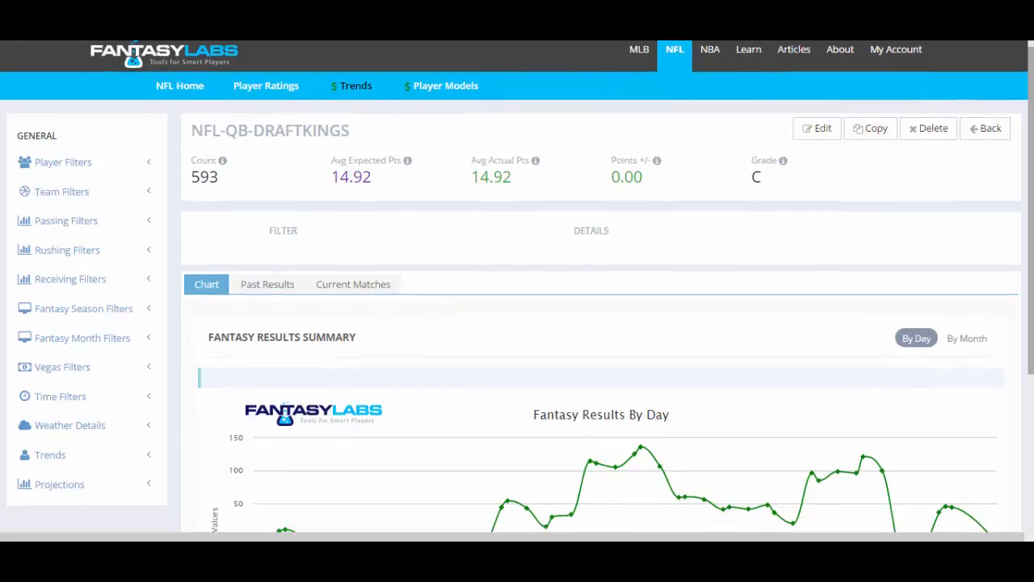
pyautogui.scroll(-1, 990, 240)
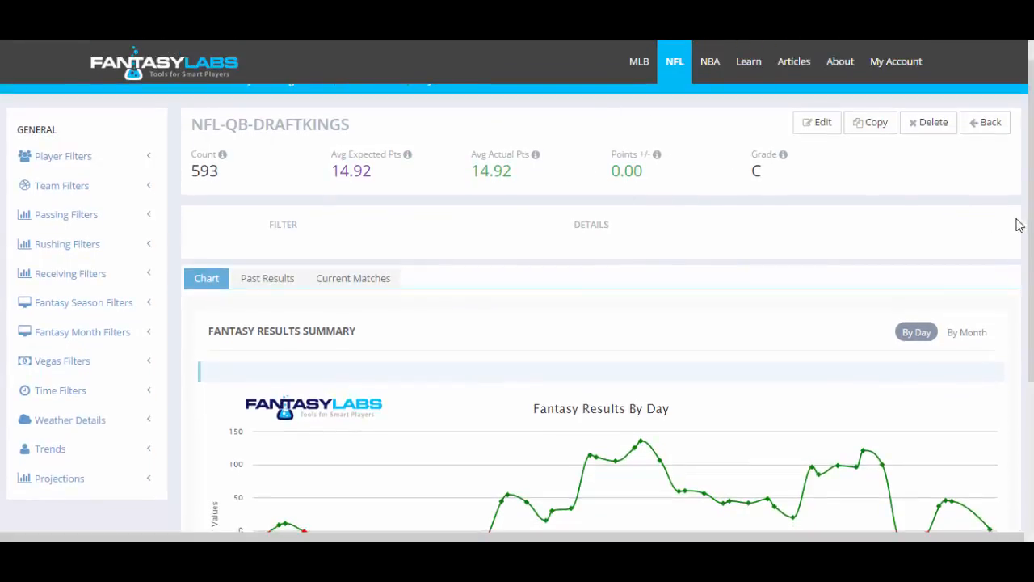
pyautogui.scroll(1, 1019, 210)
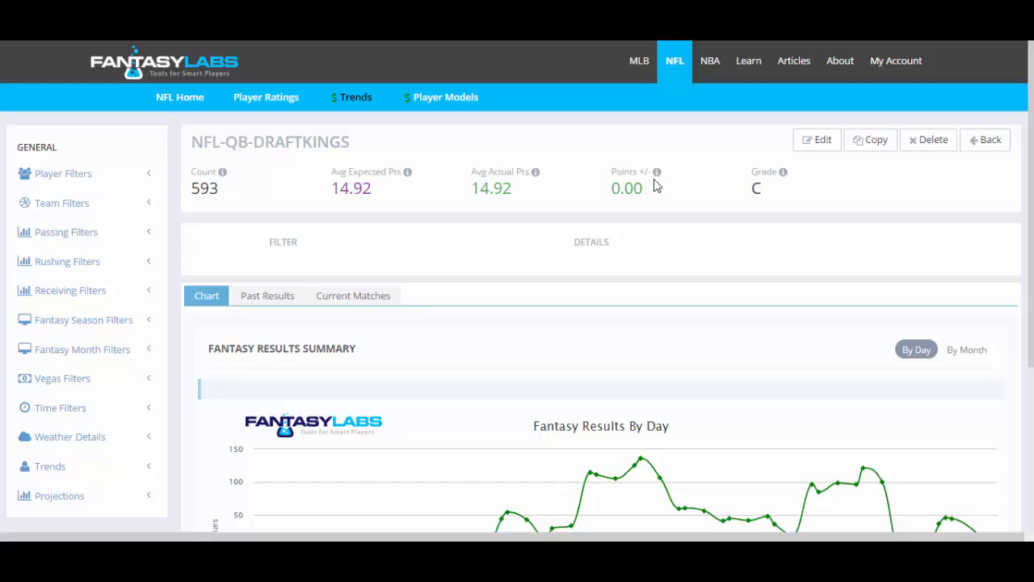
pyautogui.scroll(-1, 1028, 218)
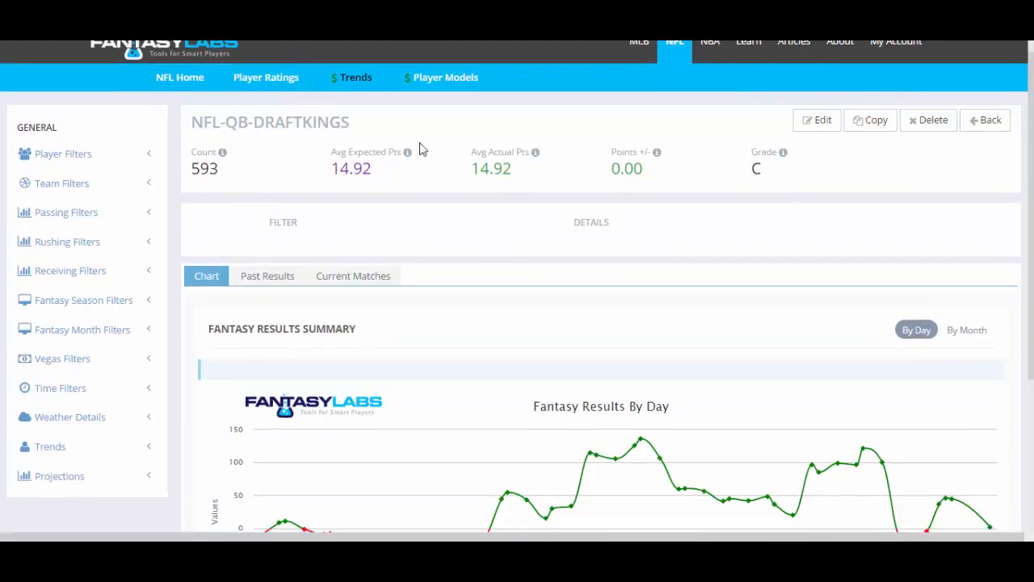
# Step: Examine the filters available in the Player, Team and Passing categories
pyautogui.click(81, 160)
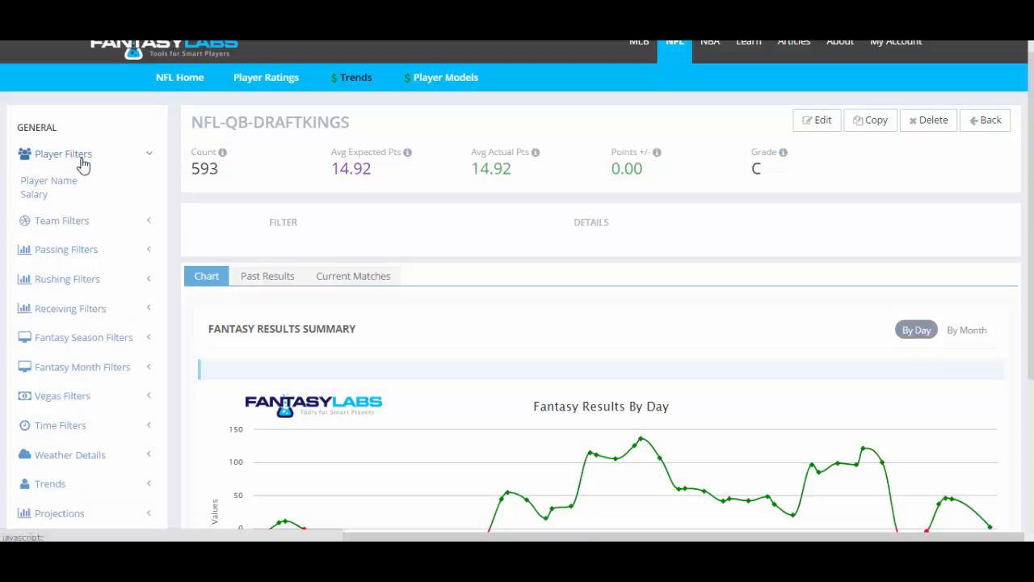
pyautogui.click(83, 161)
pyautogui.click(91, 185)
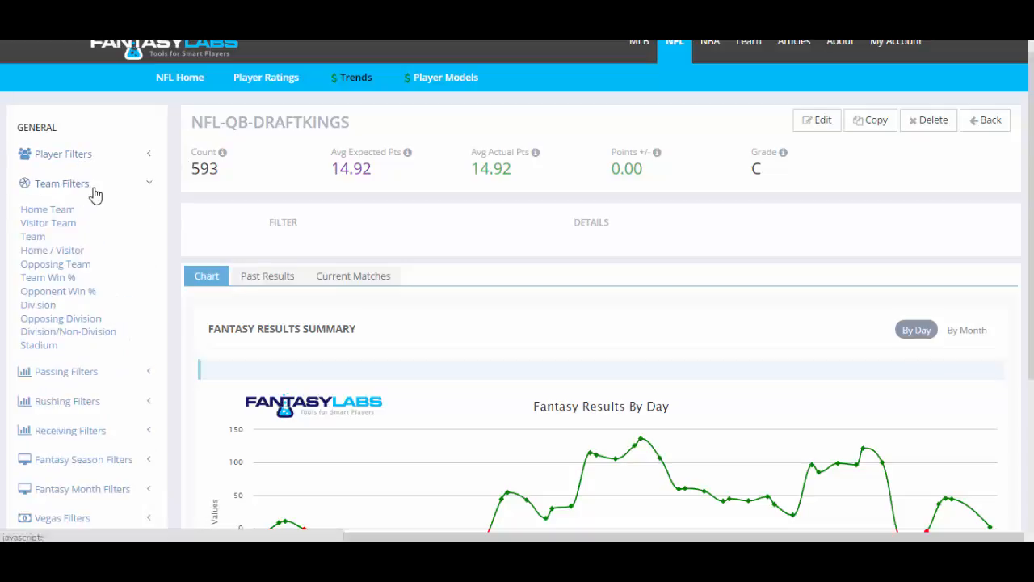
pyautogui.click(81, 185)
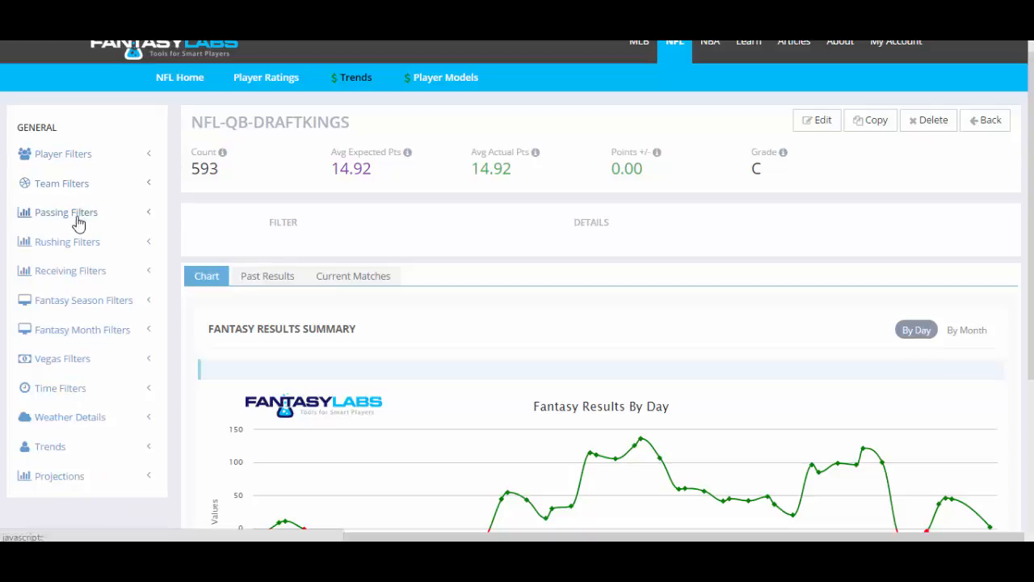
pyautogui.click(81, 215)
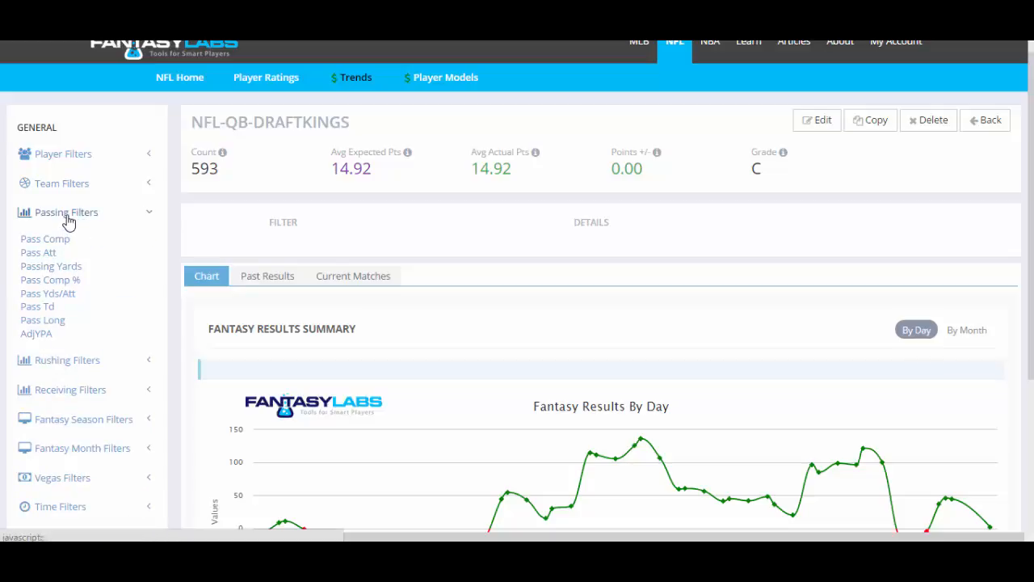
pyautogui.click(75, 215)
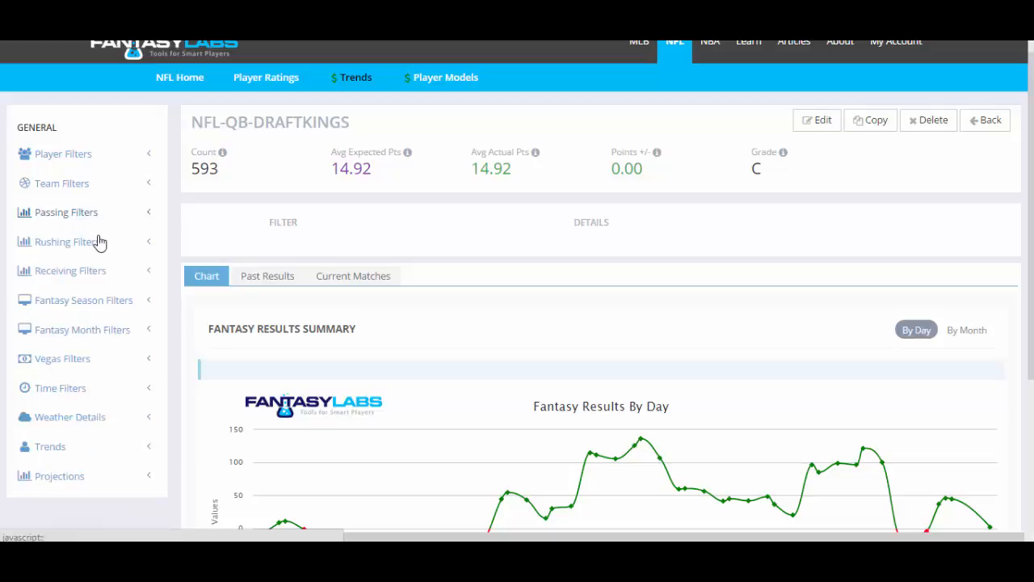
# Step: Examine the filters offered in the Fantasy Season and Fantasy Month categories
pyautogui.click(114, 302)
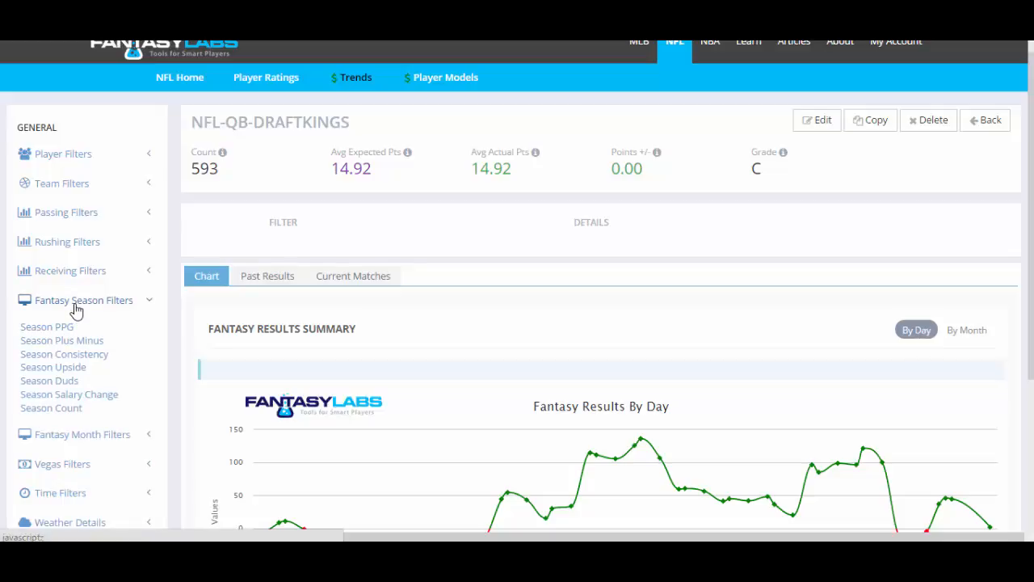
pyautogui.click(75, 311)
pyautogui.click(77, 331)
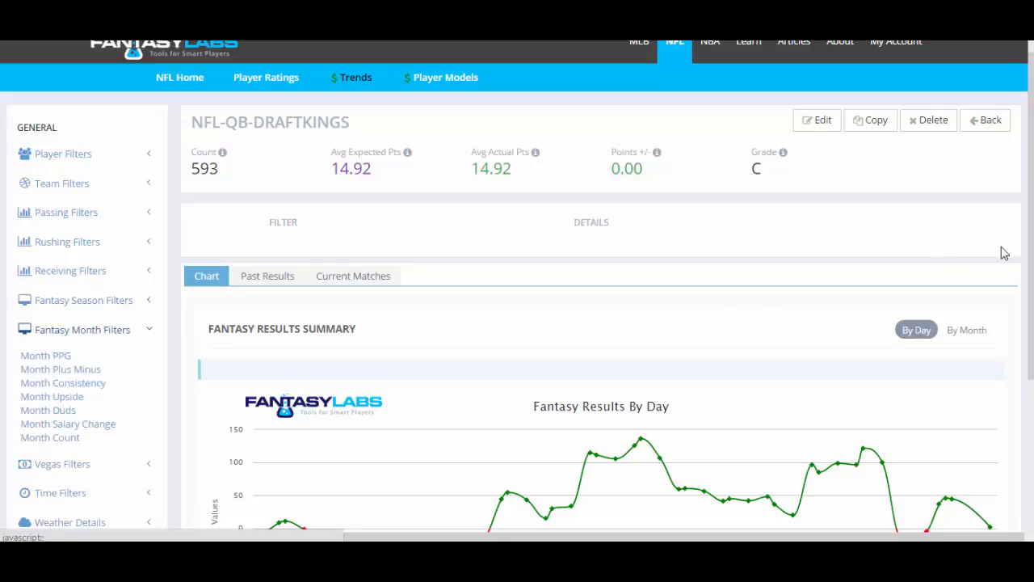
pyautogui.scroll(-1, 1001, 251)
pyautogui.scroll(-1, 794, 325)
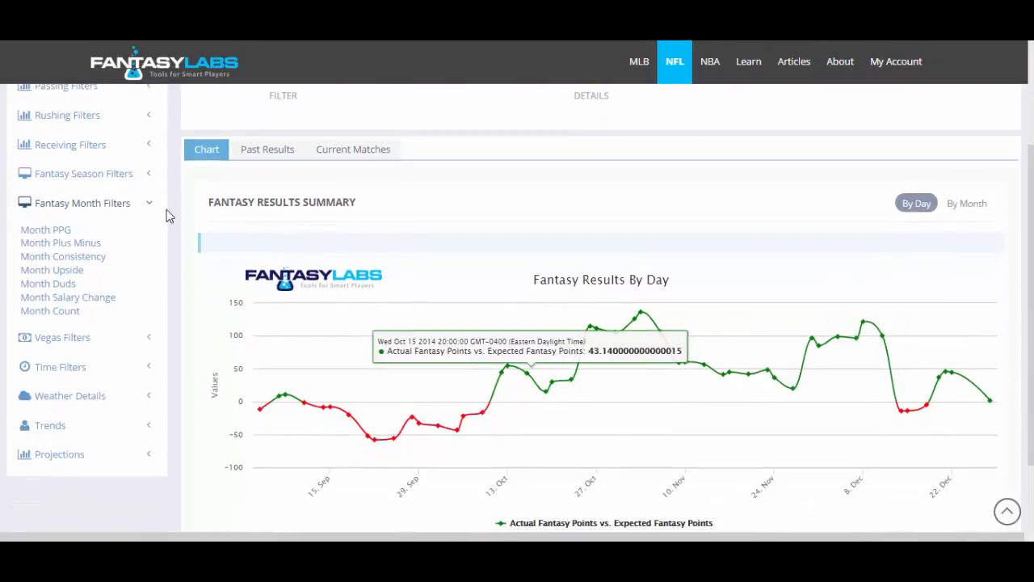
pyautogui.click(120, 203)
# Step: Examine the filters offered in the Vegas, Time and Trends categories
pyautogui.click(143, 234)
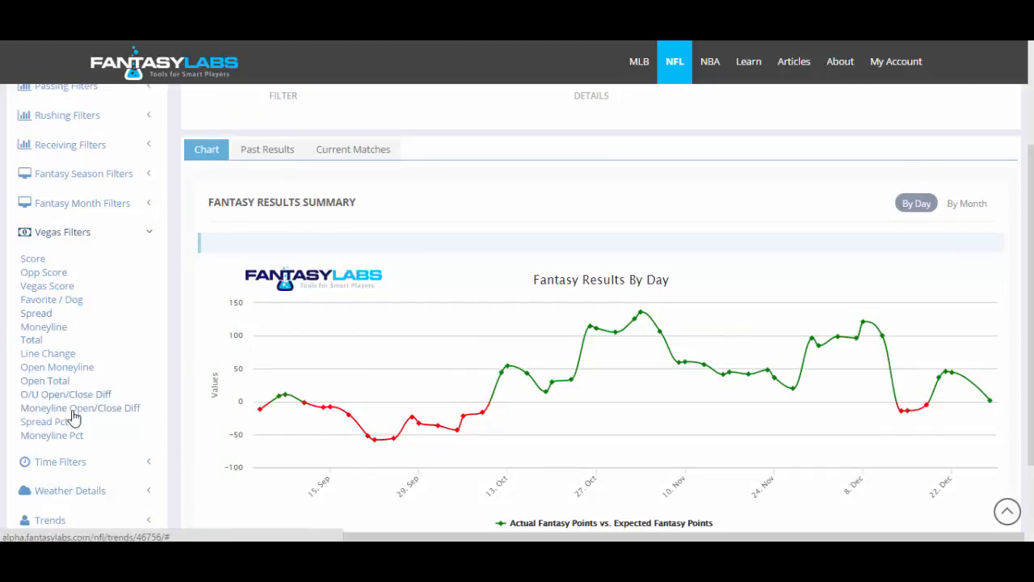
pyautogui.click(68, 236)
pyautogui.click(96, 261)
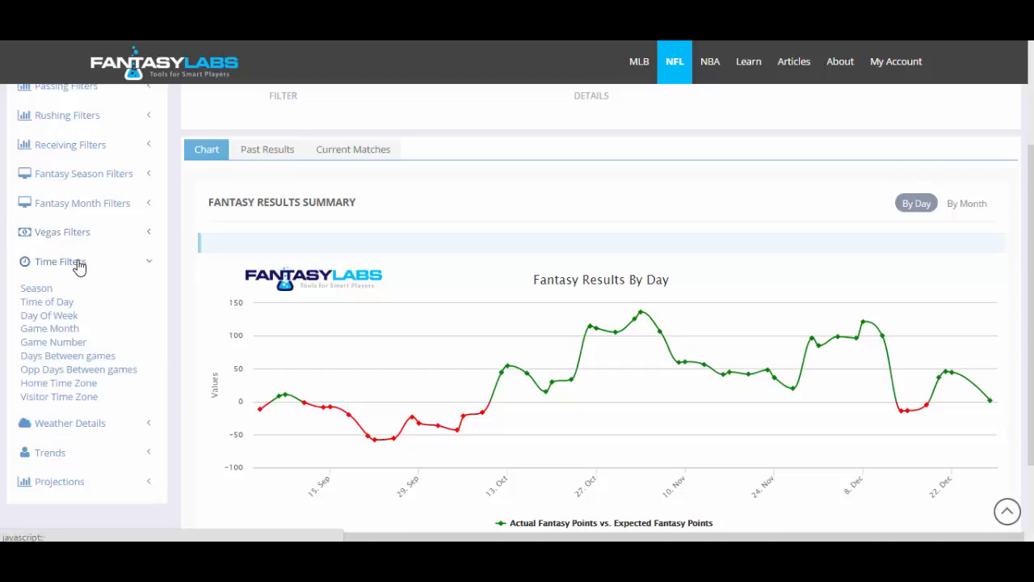
pyautogui.click(79, 264)
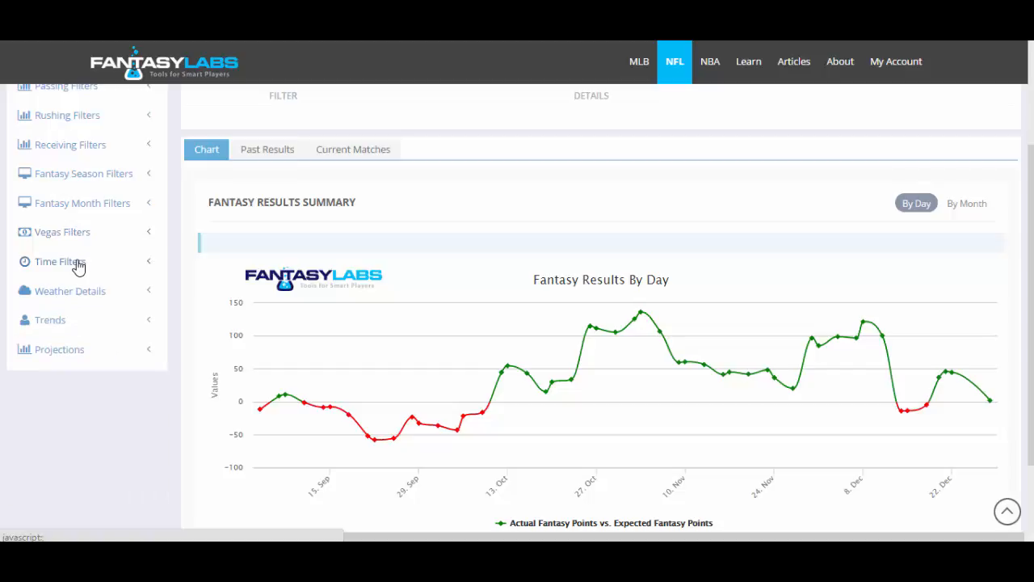
pyautogui.click(60, 323)
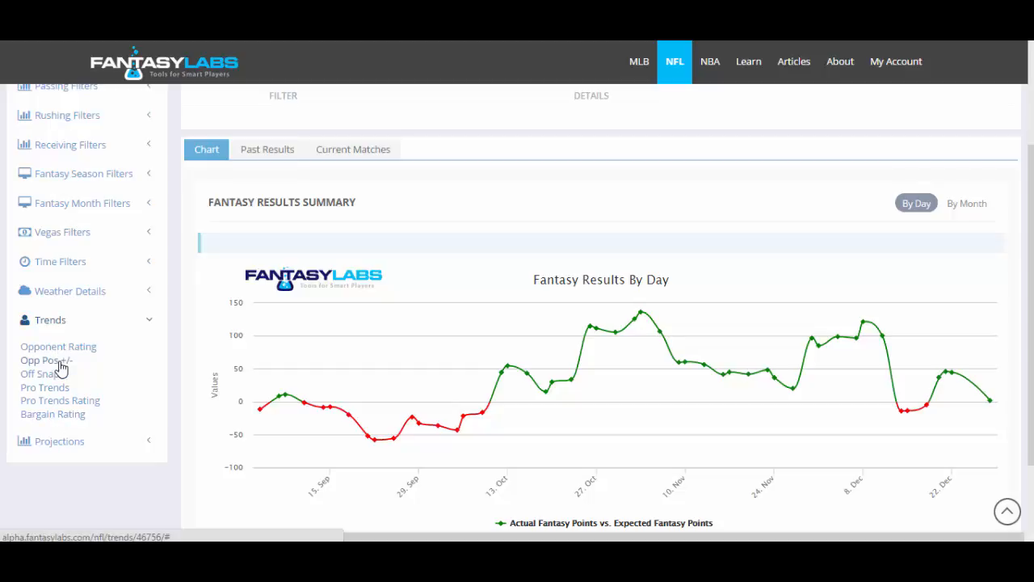
pyautogui.click(65, 322)
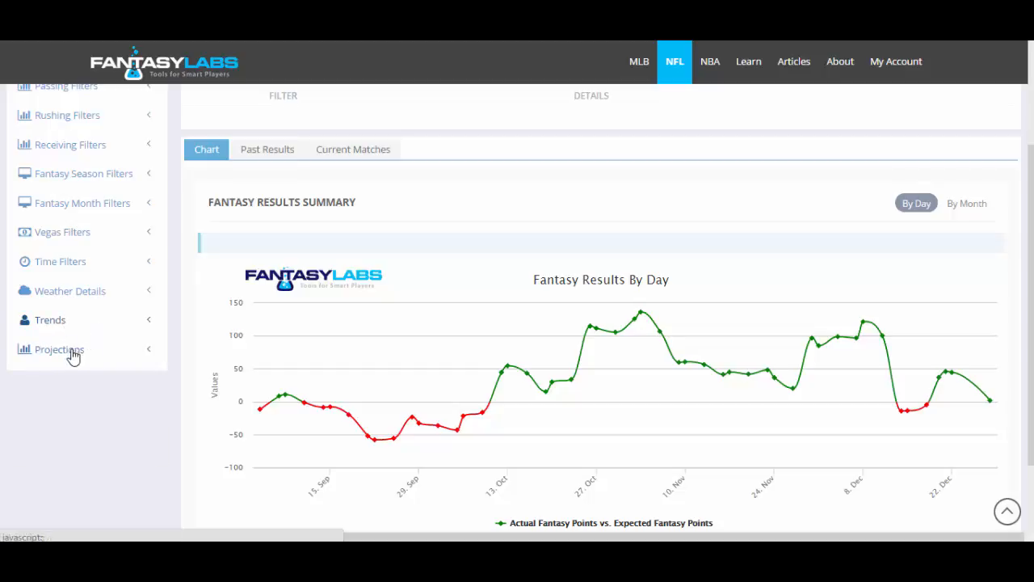
# Step: Add a Projected Ceiling filter from the Projections category with a range of 80 to 100
pyautogui.click(71, 352)
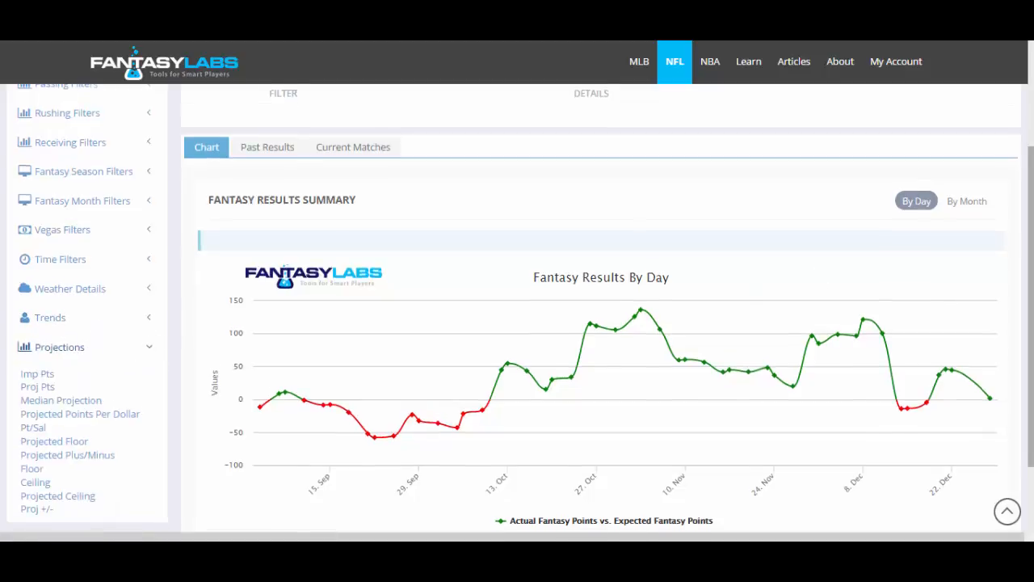
pyautogui.scroll(-1, 953, 339)
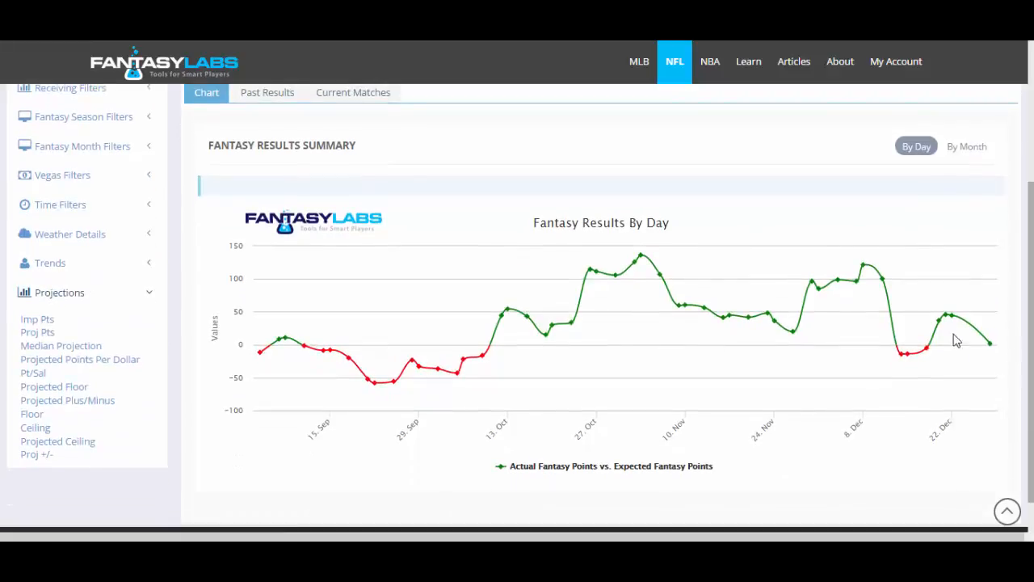
pyautogui.click(37, 444)
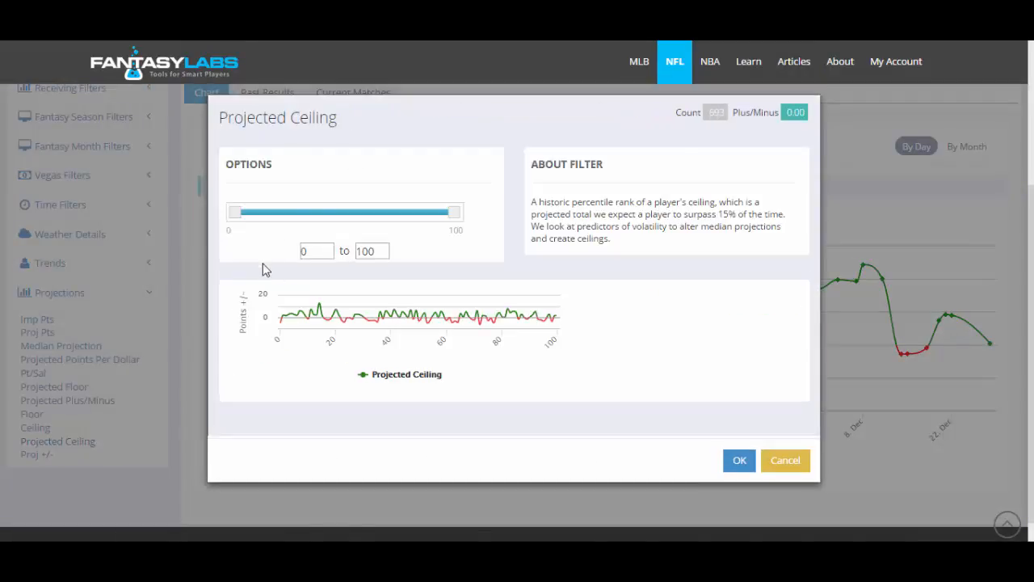
pyautogui.click(324, 251)
pyautogui.write('80')
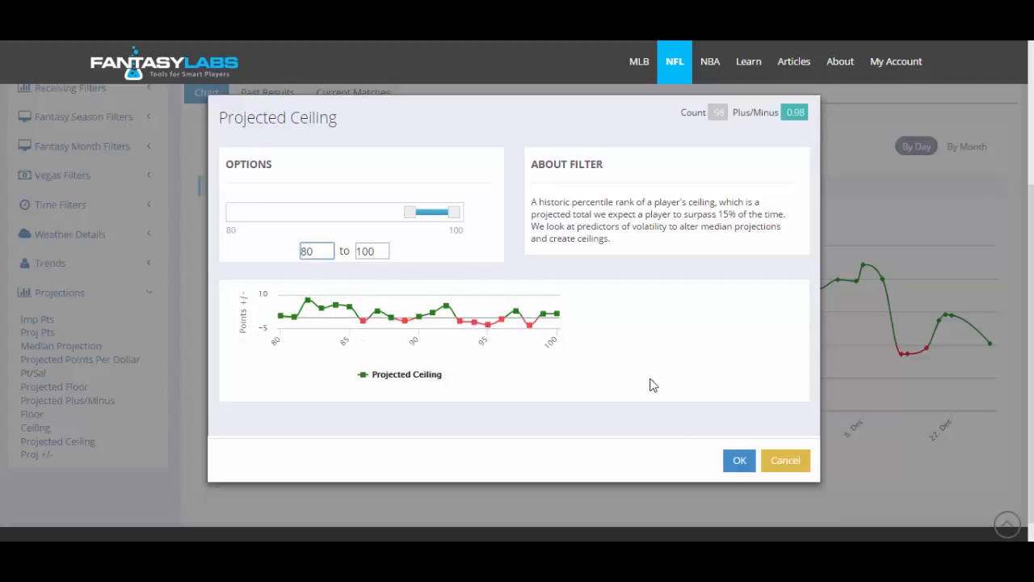
pyautogui.click(742, 469)
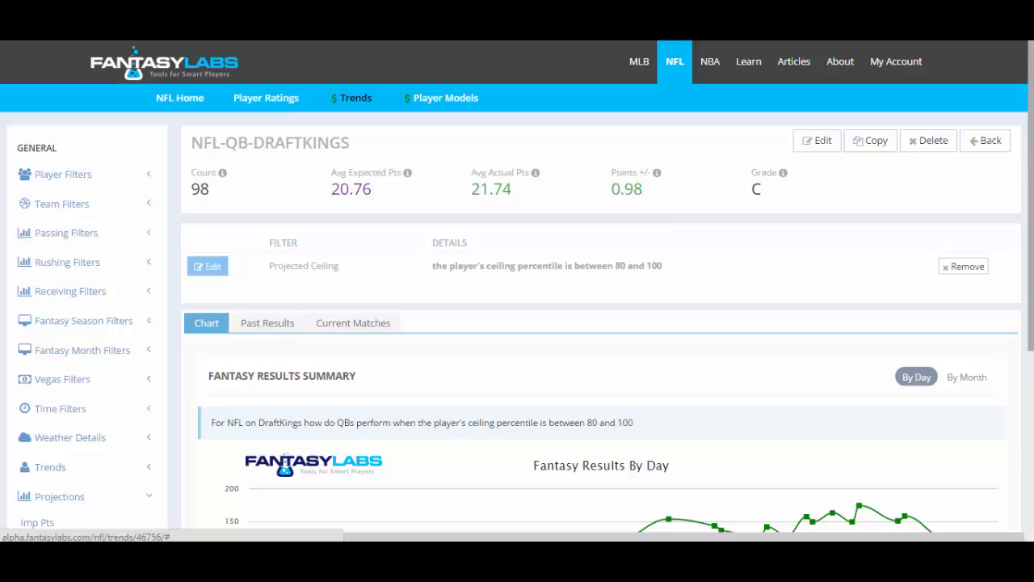
# Step: Review the Projected Ceiling trend's summary figures, results chart, past results and current matches
pyautogui.scroll(-1, 517, 323)
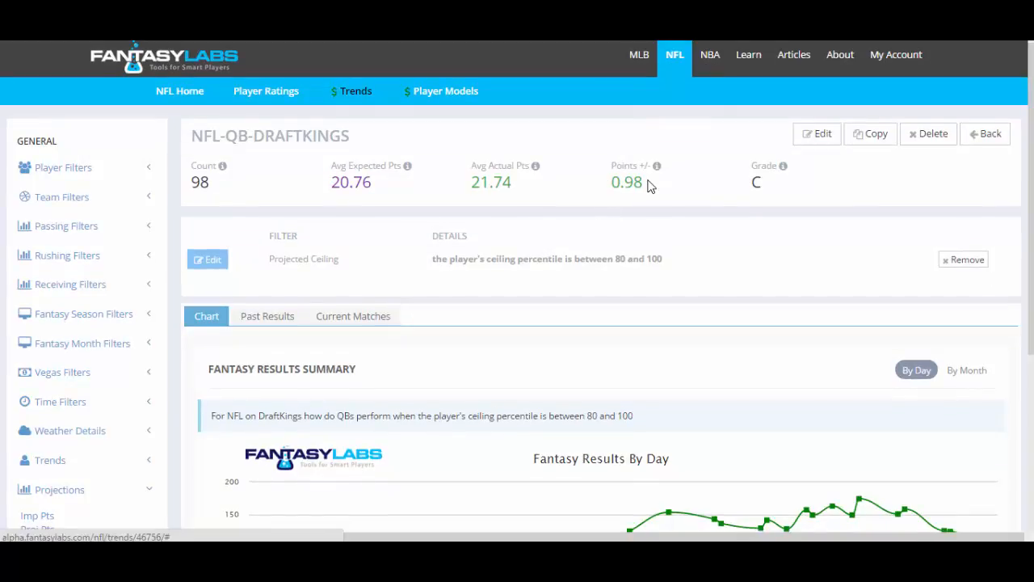
pyautogui.scroll(-3, 669, 182)
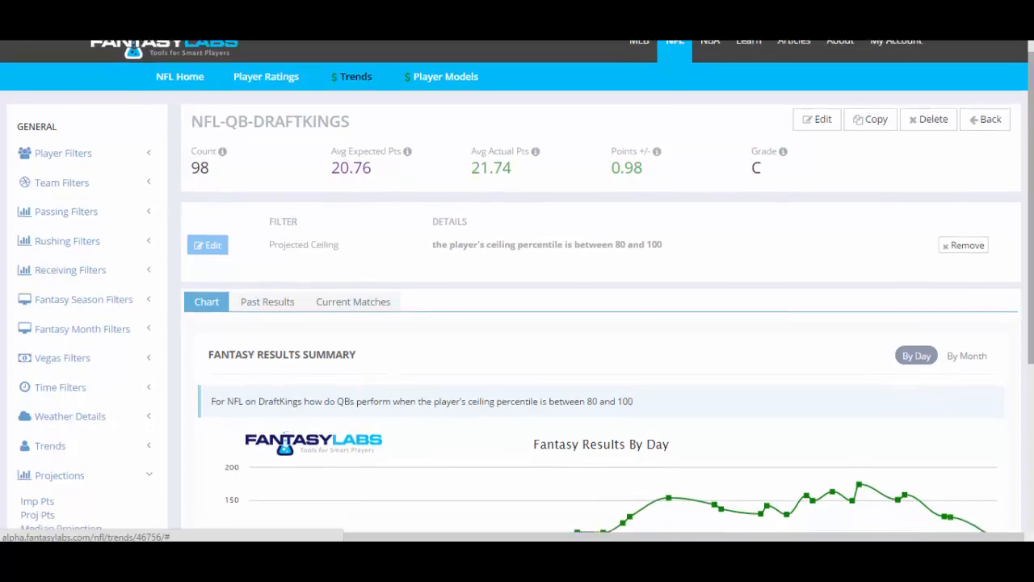
pyautogui.scroll(-5, 517, 323)
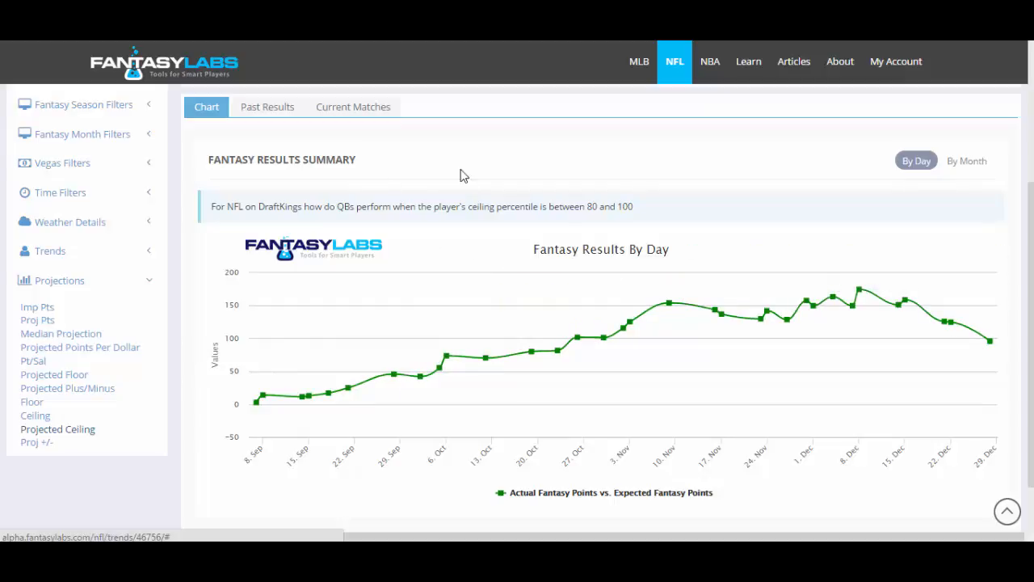
pyautogui.click(267, 107)
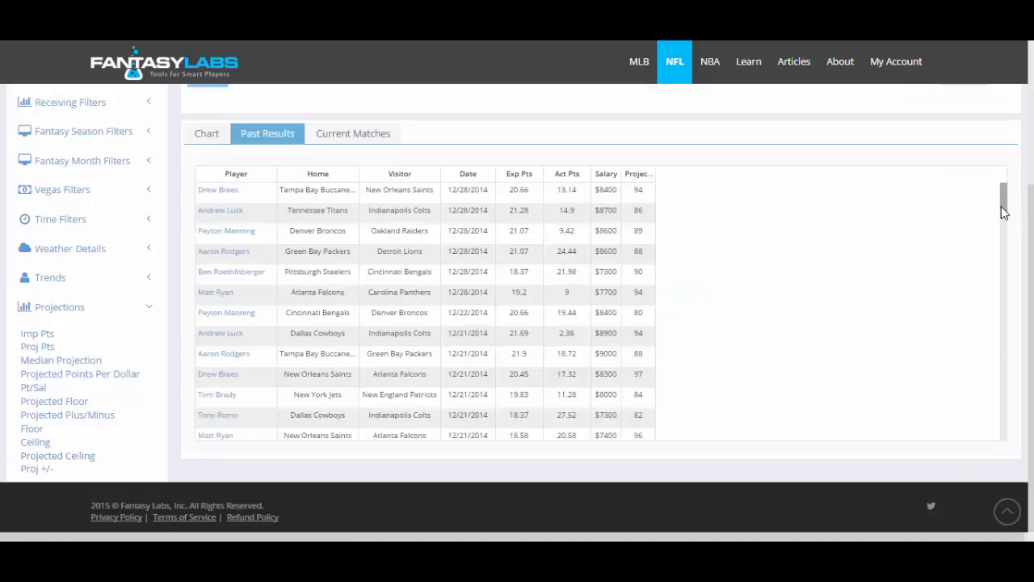
pyautogui.moveTo(1004, 196)
pyautogui.mouseDown()
pyautogui.moveTo(1004, 353)
pyautogui.moveTo(1004, 202)
pyautogui.mouseUp()
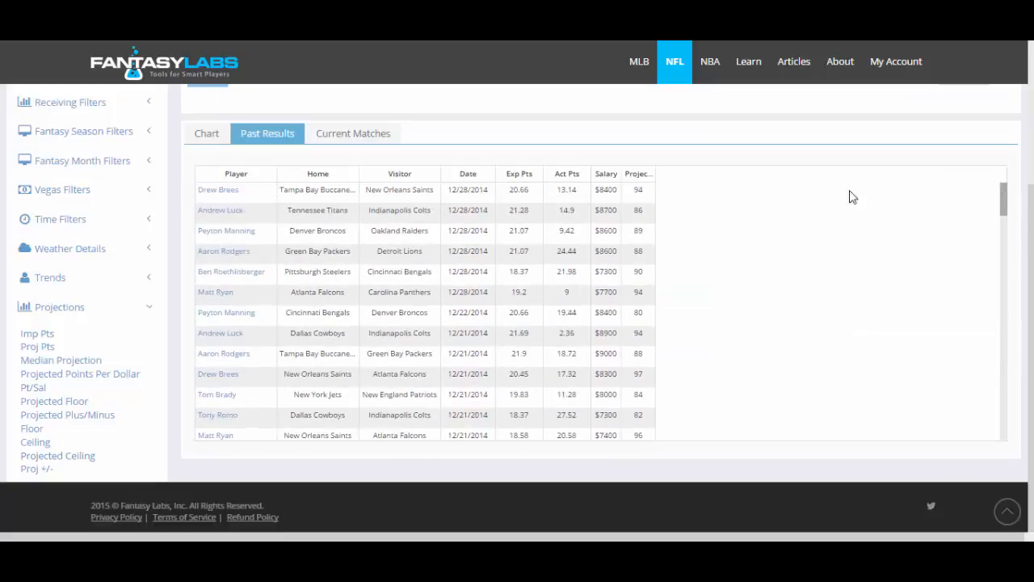
pyautogui.click(339, 134)
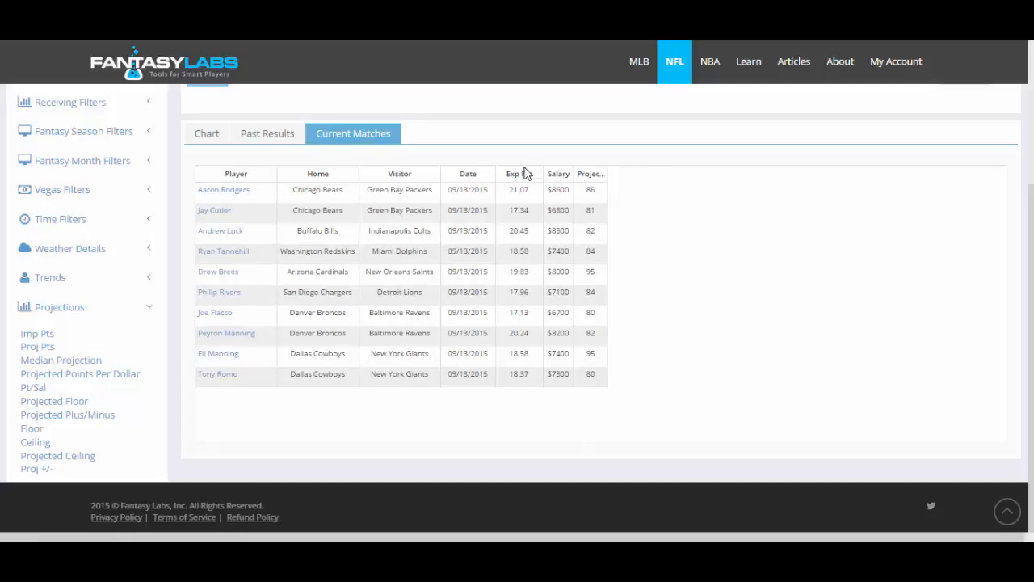
pyautogui.click(208, 141)
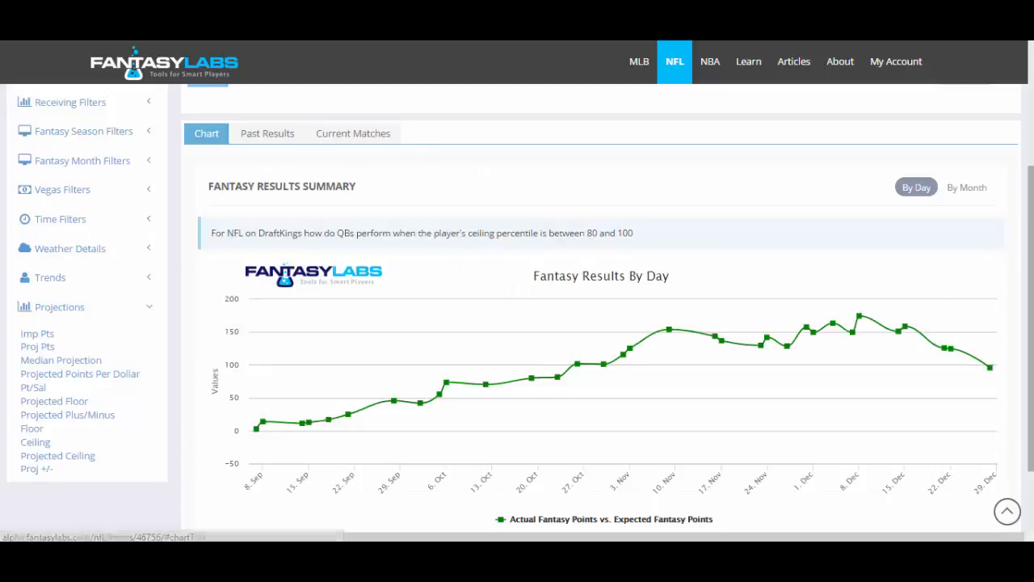
pyautogui.moveTo(1028, 321); pyautogui.dragTo(1028, 196)
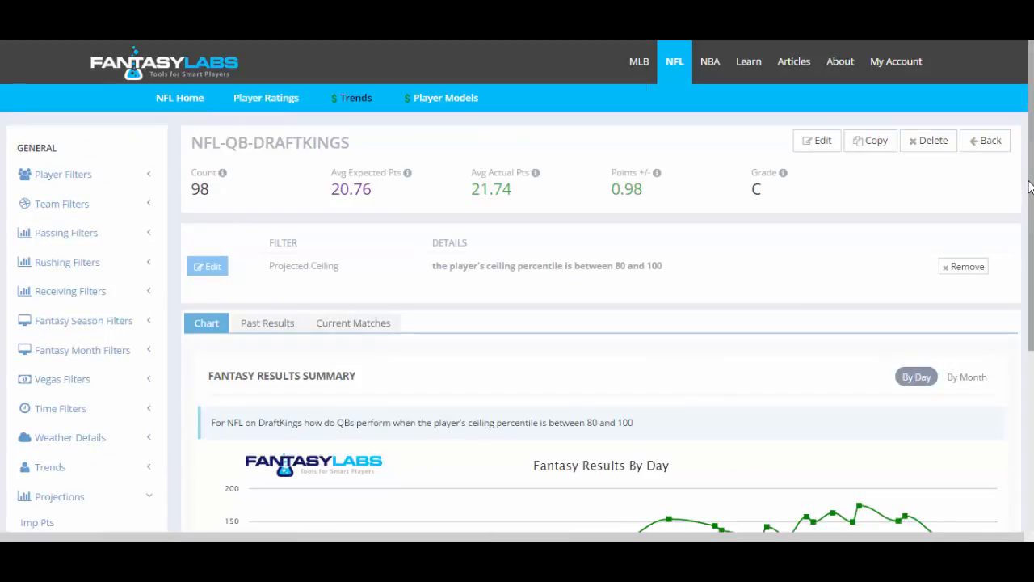
pyautogui.moveTo(1032, 207)
pyautogui.mouseDown()
pyautogui.moveTo(1031, 230)
pyautogui.moveTo(1032, 205)
pyautogui.mouseUp()
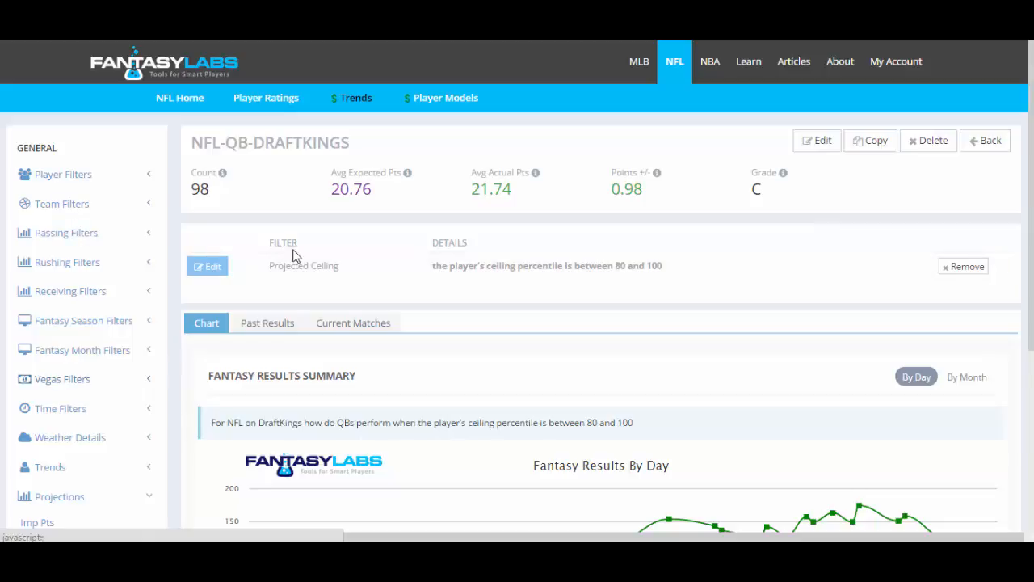
# Step: Add a Favorite / Dog filter from the Vegas category with the Dog option selected
pyautogui.moveTo(1032, 211); pyautogui.dragTo(1031, 298)
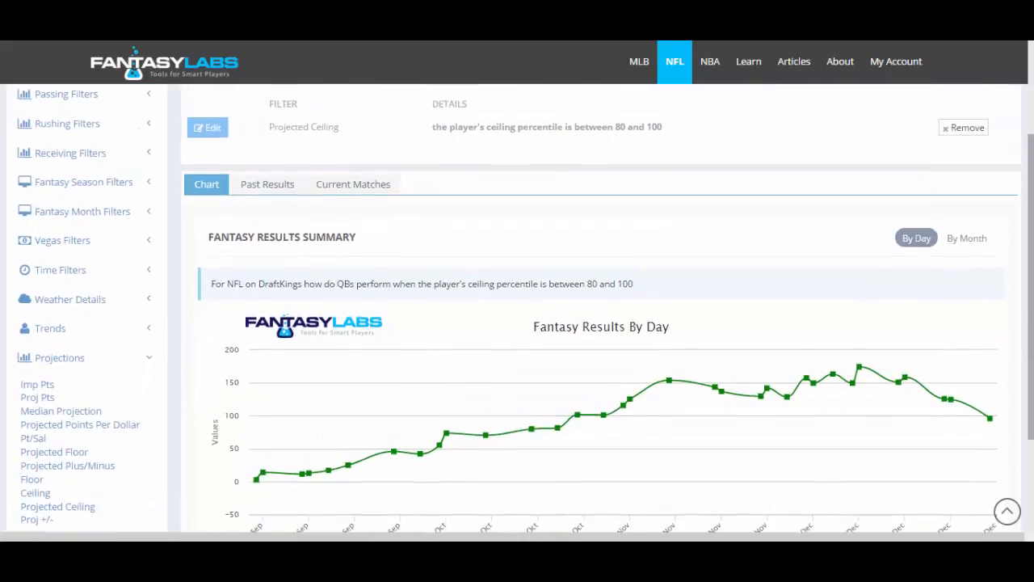
pyautogui.click(81, 246)
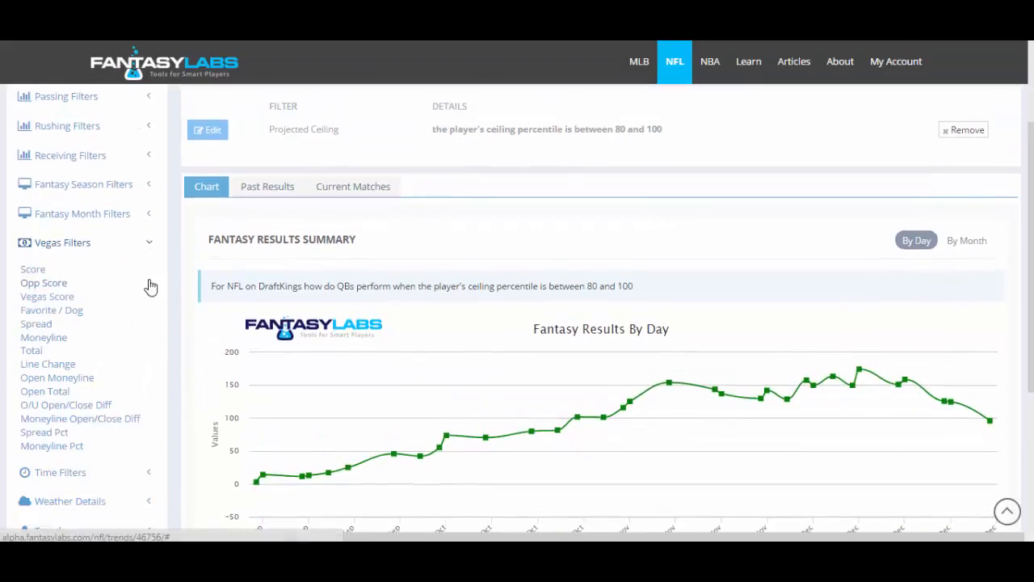
pyautogui.click(48, 310)
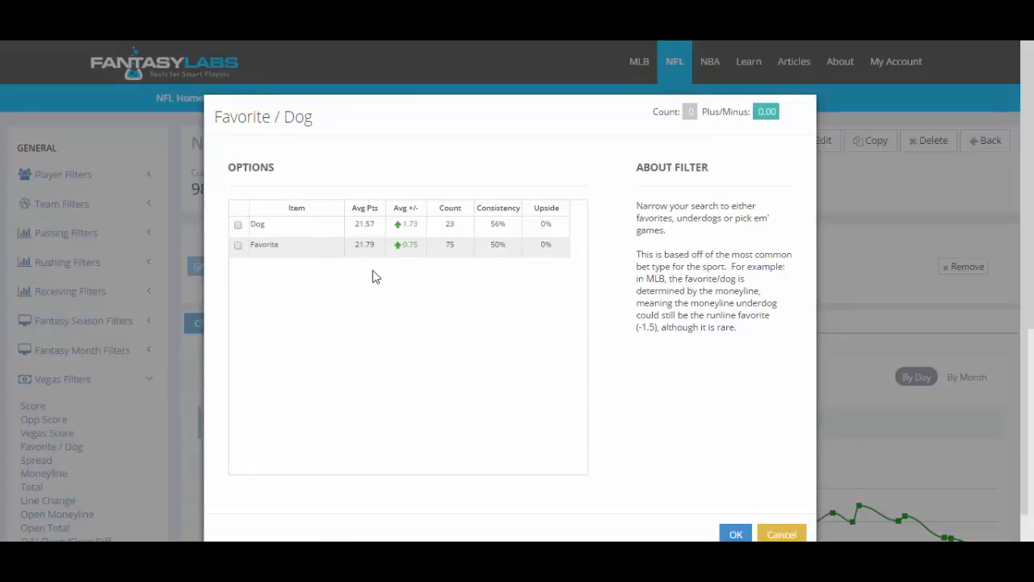
pyautogui.click(239, 225)
pyautogui.click(735, 534)
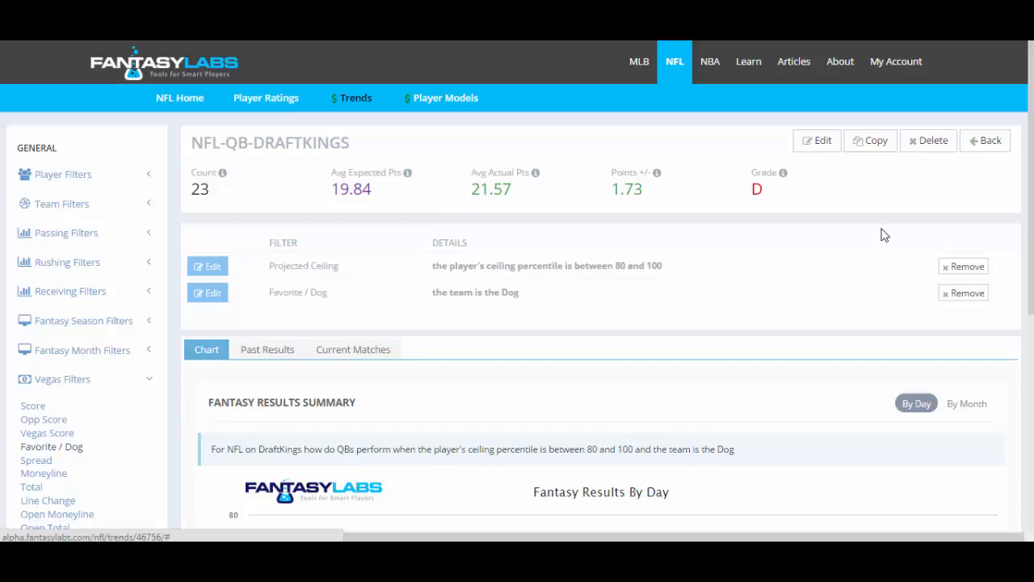
# Step: Remove the Projected Ceiling filter from the trend and review the updated results chart
pyautogui.moveTo(1031, 199); pyautogui.dragTo(1030, 228)
pyautogui.click(966, 231)
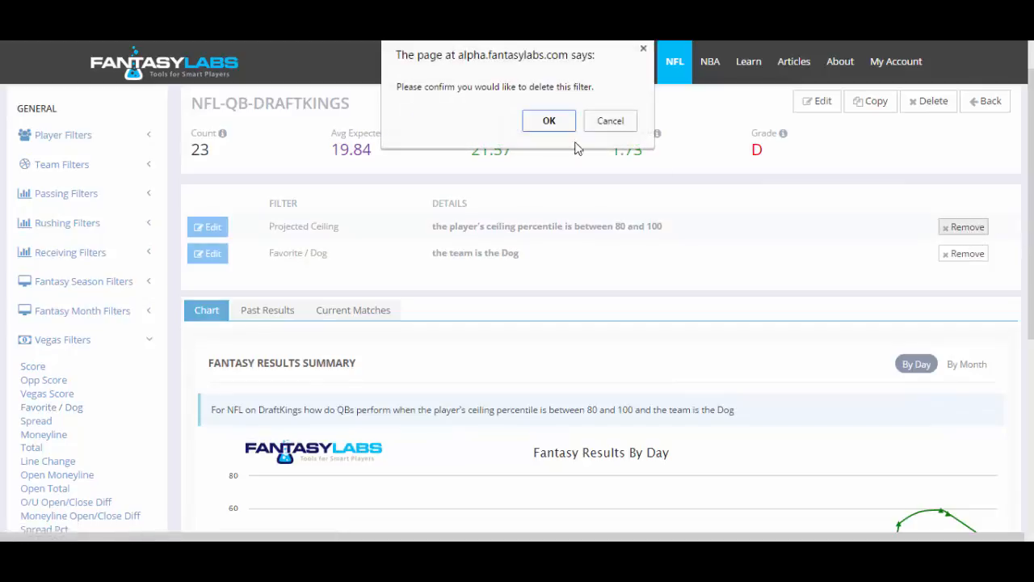
pyautogui.click(546, 121)
pyautogui.moveTo(1031, 167); pyautogui.dragTo(1031, 264)
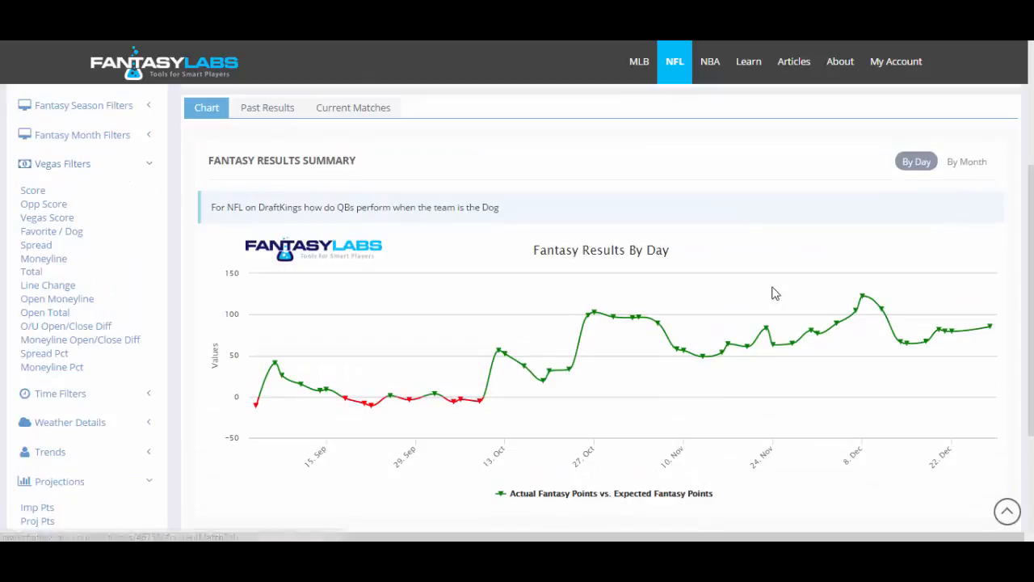
pyautogui.scroll(3, 978, 139)
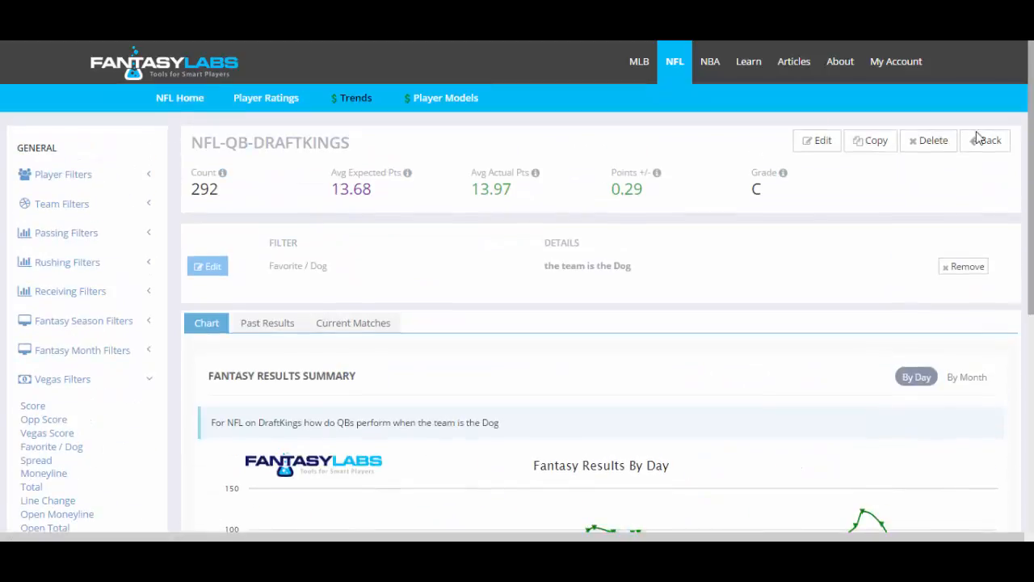
# Step: Add a Home / Visitor filter from the Team category with the Home option selected
pyautogui.click(80, 208)
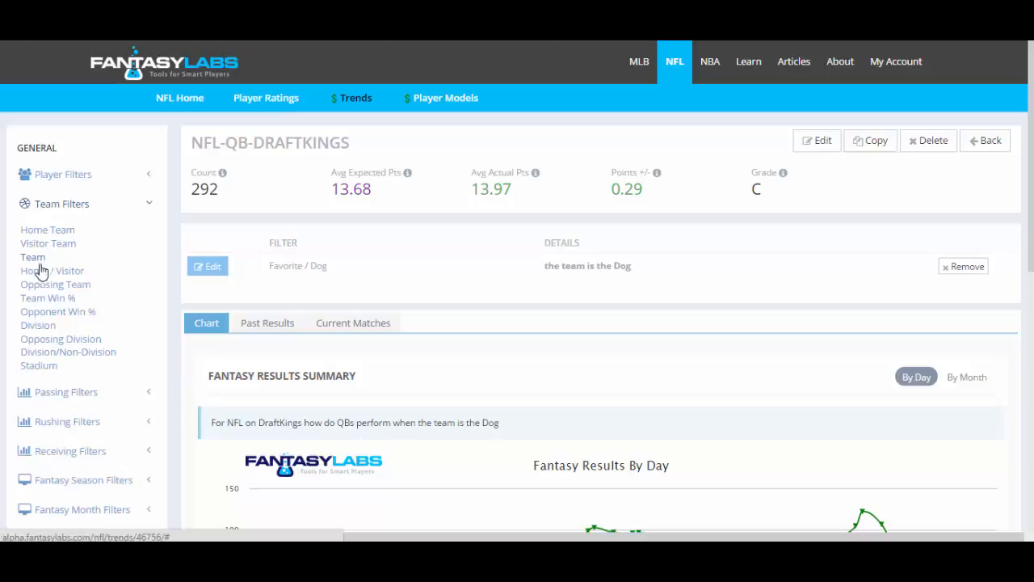
pyautogui.click(209, 268)
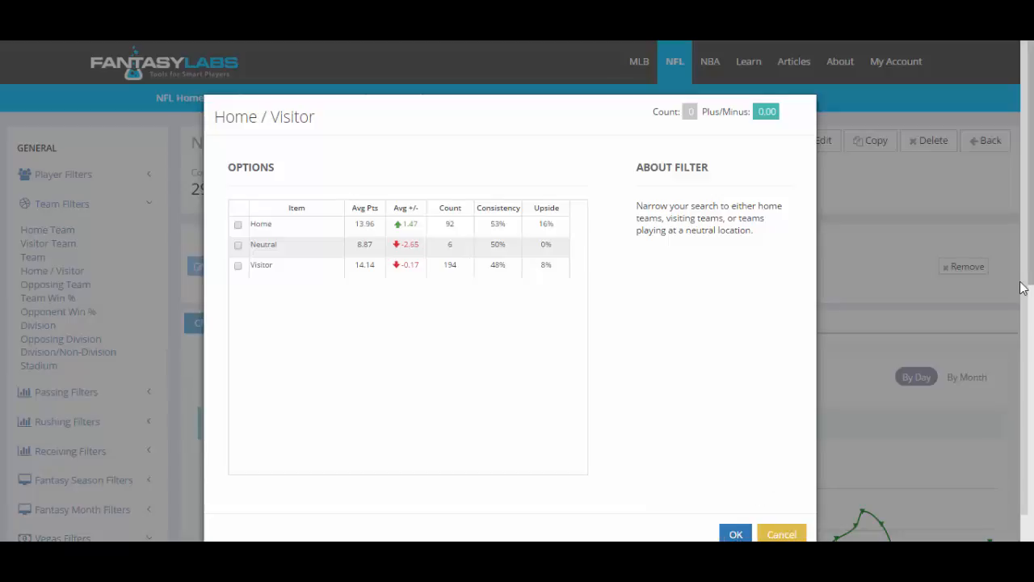
pyautogui.click(237, 224)
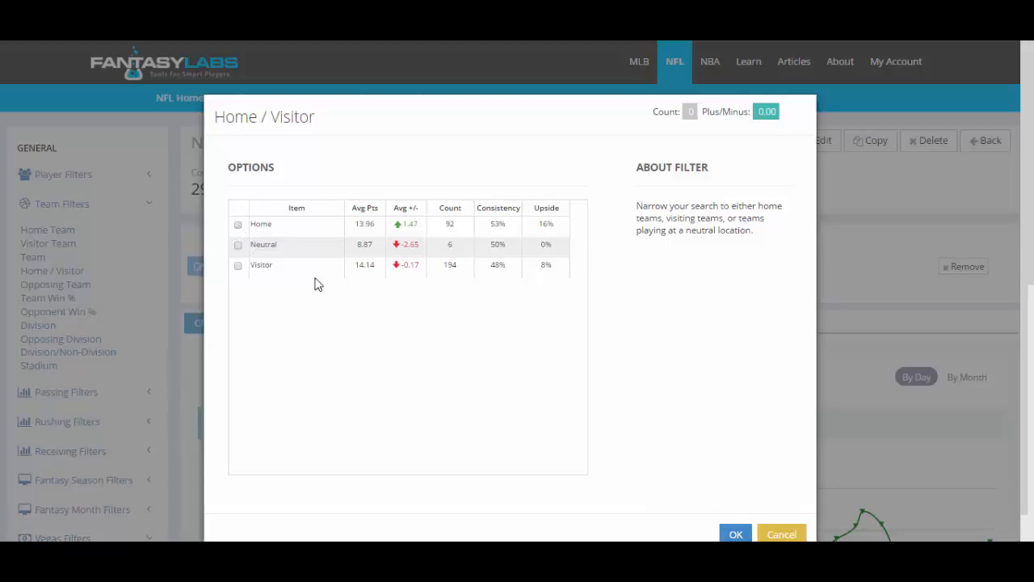
pyautogui.click(733, 533)
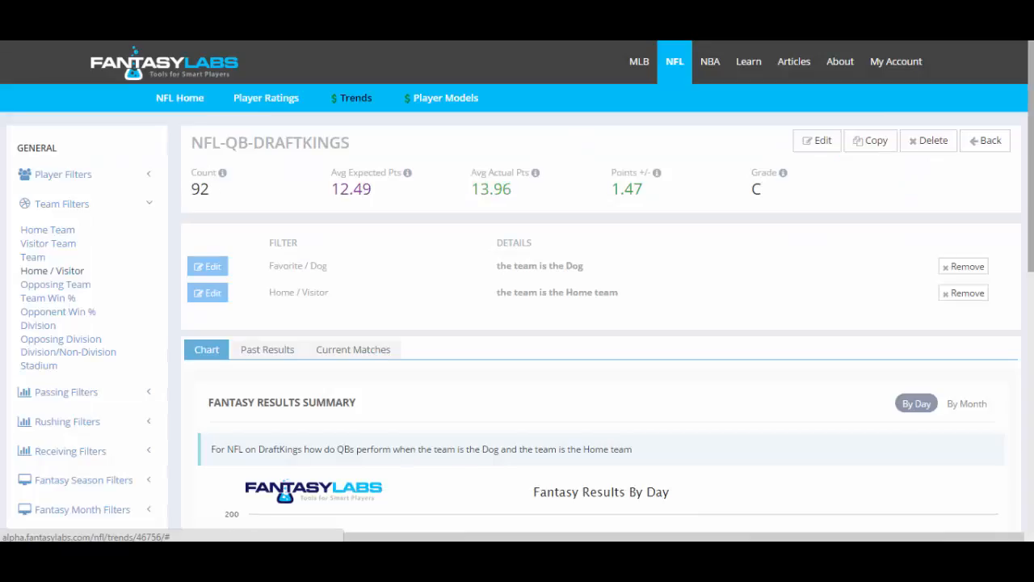
# Step: Examine the Points +/- figure and the daily fantasy results chart for home underdog quarterbacks
pyautogui.scroll(-1, 517, 286)
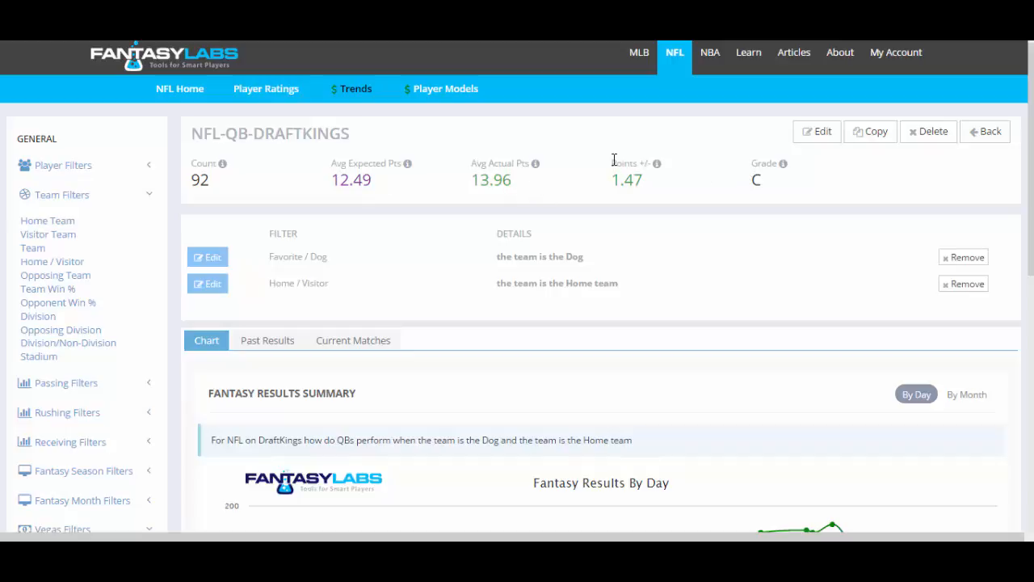
pyautogui.moveTo(615, 162); pyautogui.dragTo(639, 174)
pyautogui.click(640, 174)
pyautogui.scroll(-1, 517, 323)
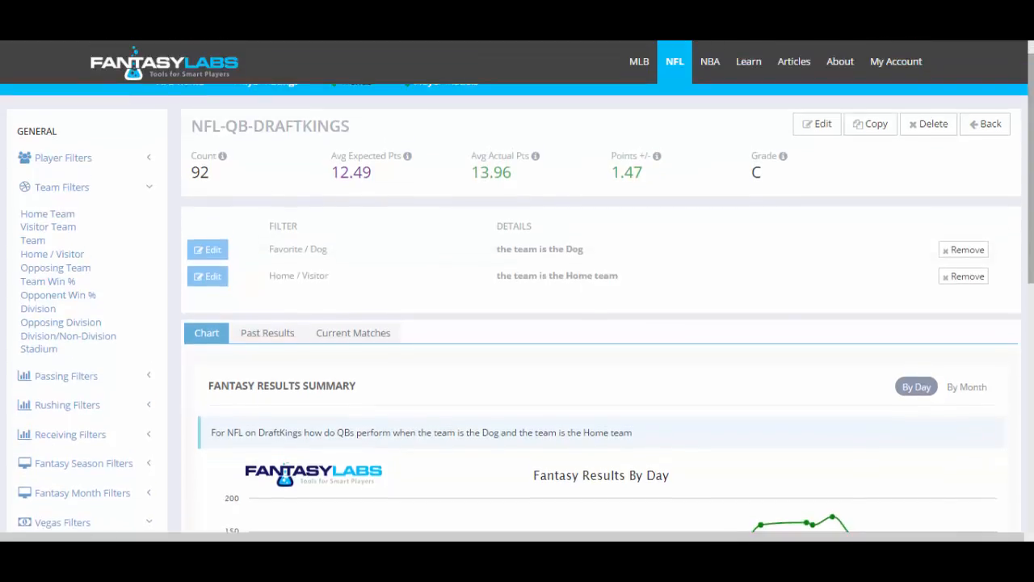
pyautogui.scroll(-3, 376, 353)
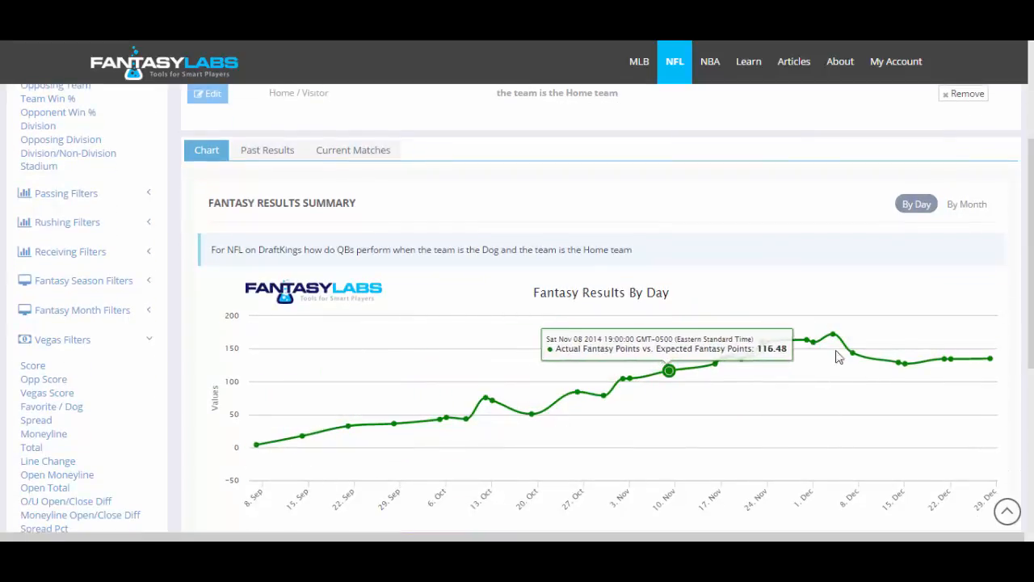
pyautogui.scroll(1, 929, 355)
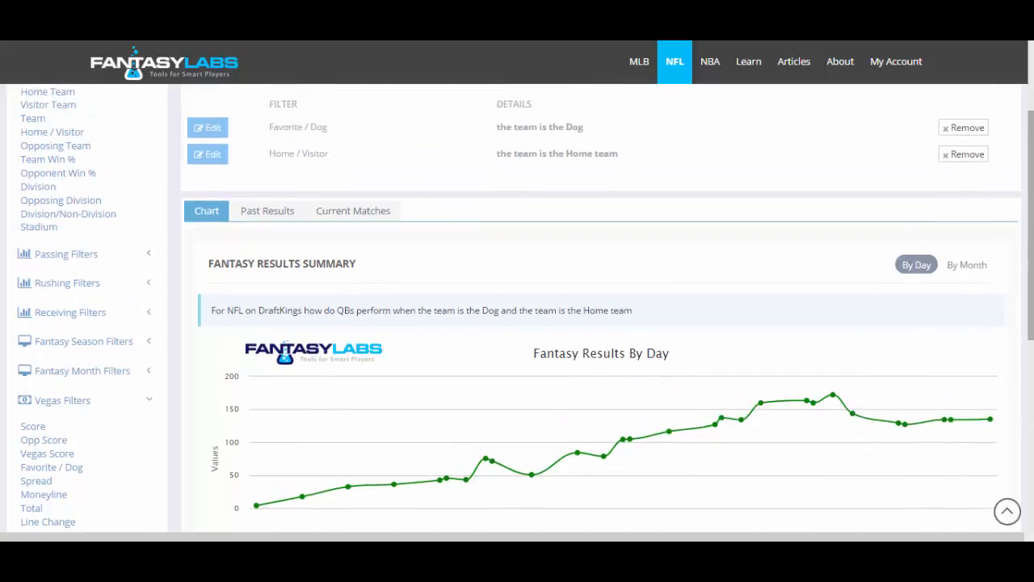
# Step: Examine the past results and current matches for home underdog quarterbacks
pyautogui.click(272, 211)
pyautogui.click(343, 216)
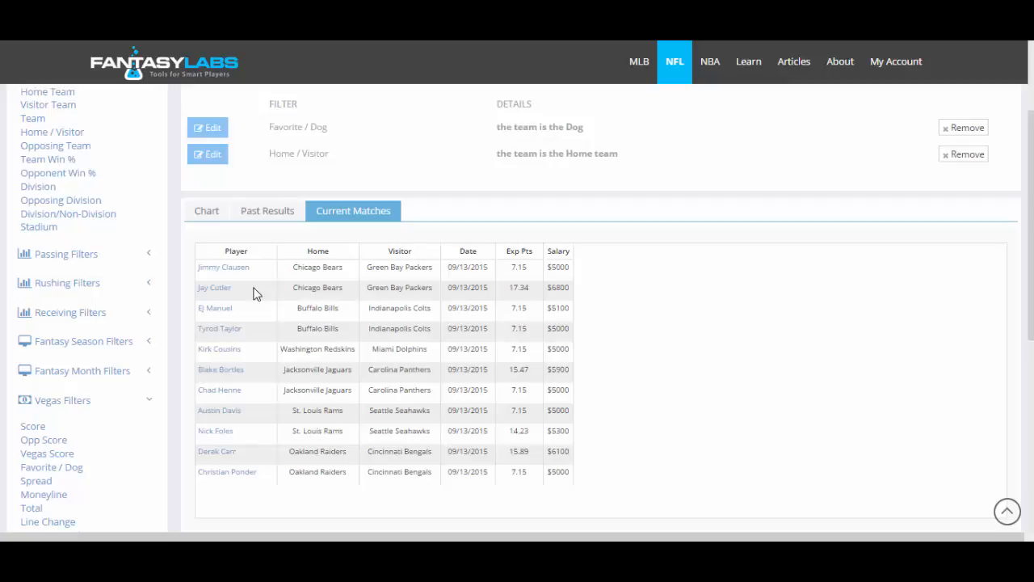
pyautogui.click(269, 211)
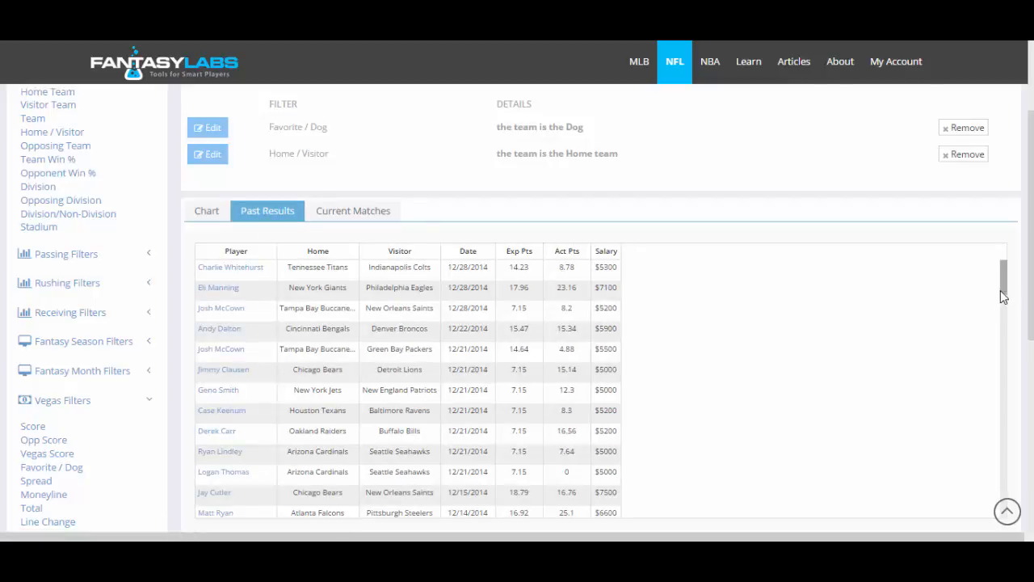
pyautogui.moveTo(1002, 294)
pyautogui.mouseDown()
pyautogui.moveTo(1004, 424)
pyautogui.moveTo(1006, 277)
pyautogui.mouseUp()
pyautogui.scroll(2, 1006, 277)
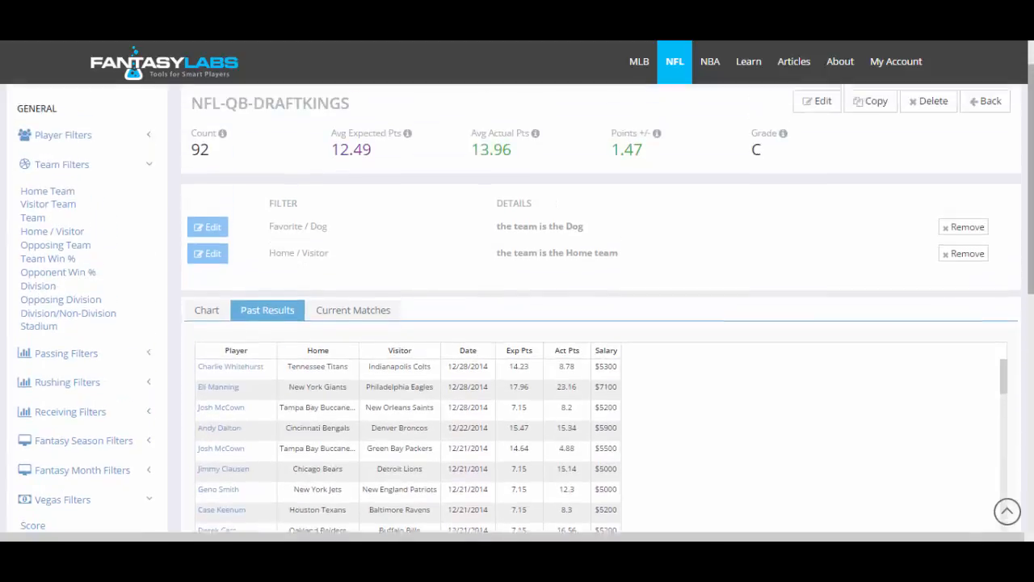
# Step: Remove the Favorite / Dog and Home / Visitor filters from the trend and collapse the Team category
pyautogui.moveTo(1030, 220); pyautogui.dragTo(1031, 197)
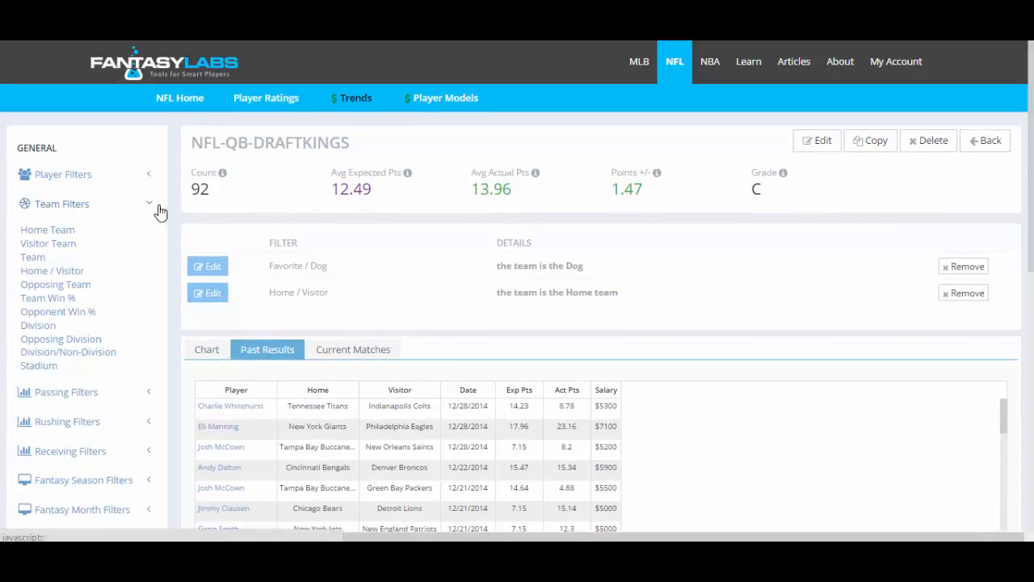
pyautogui.click(968, 268)
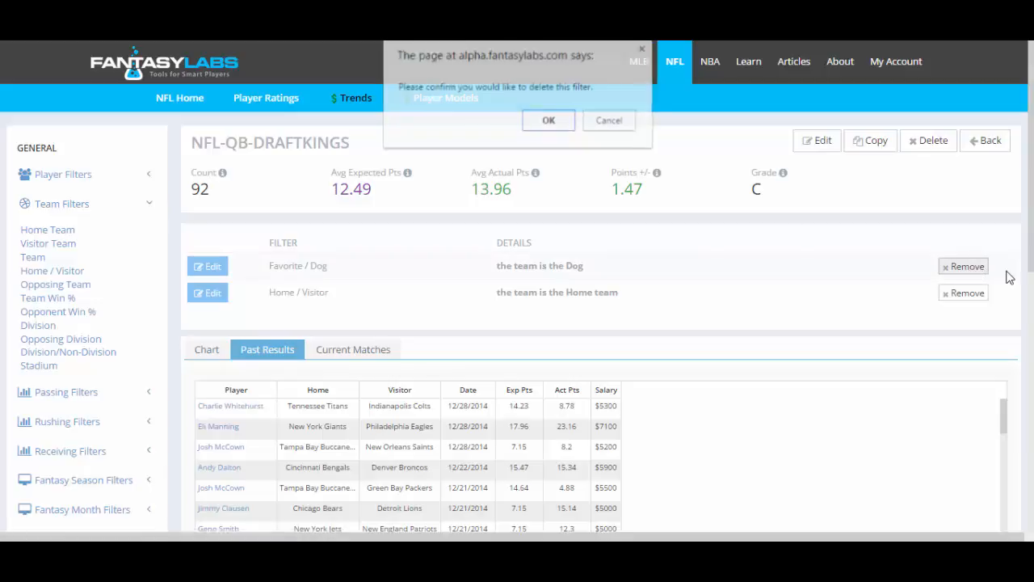
pyautogui.click(548, 120)
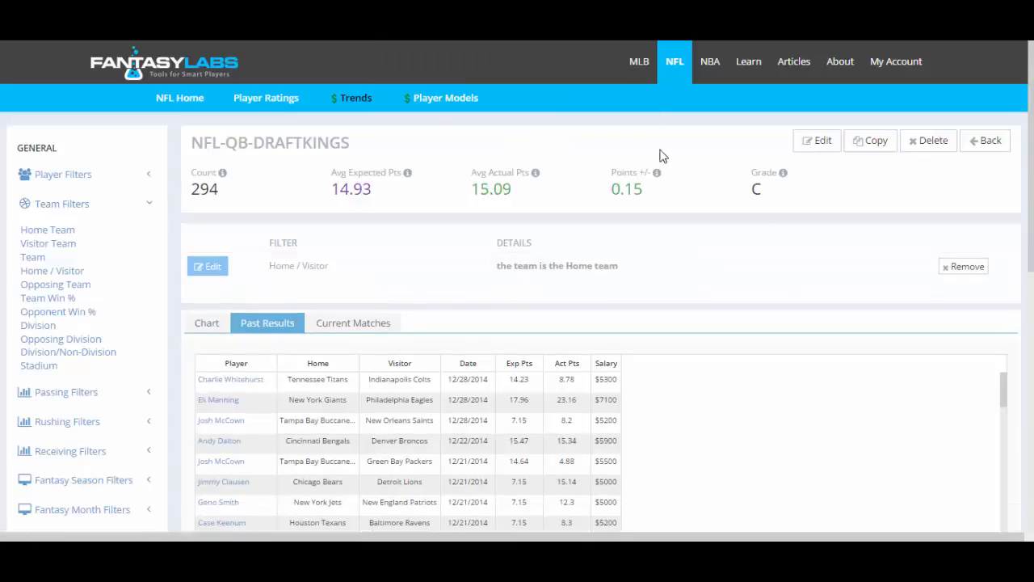
pyautogui.click(963, 267)
pyautogui.click(549, 120)
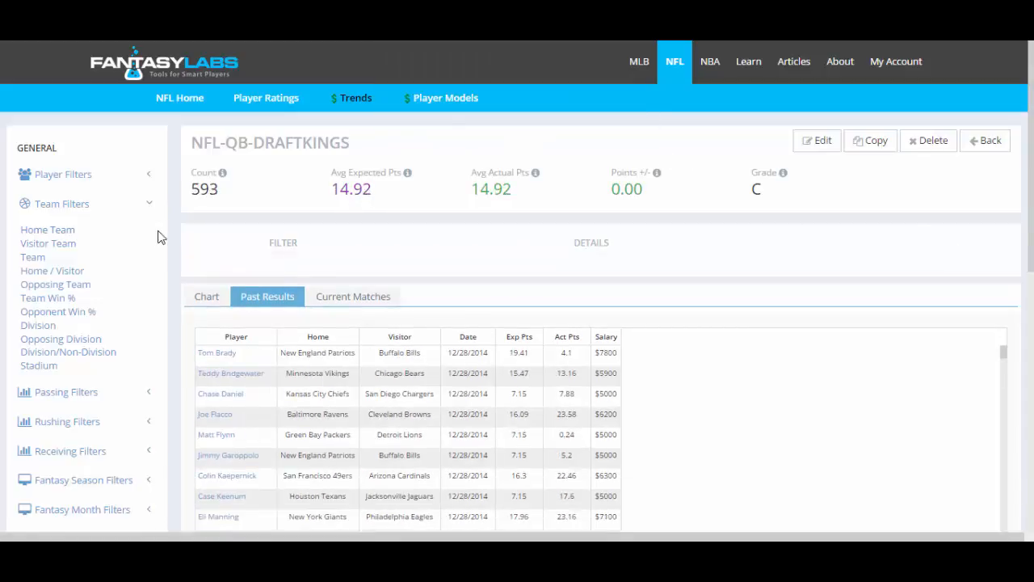
pyautogui.click(150, 205)
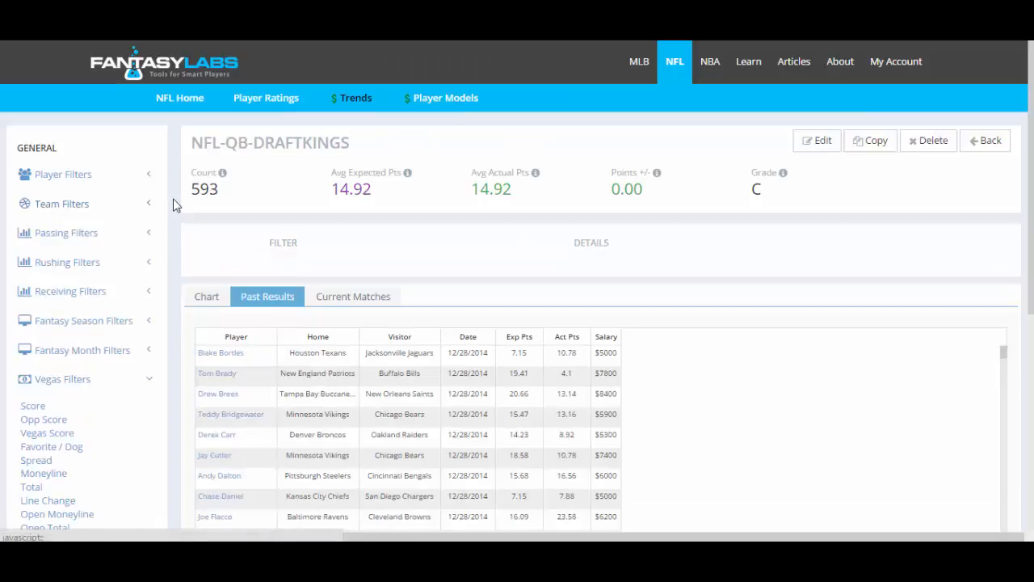
# Step: Check the Position and Fantasy Site options in the trend's settings, and close them without saving
pyautogui.click(818, 143)
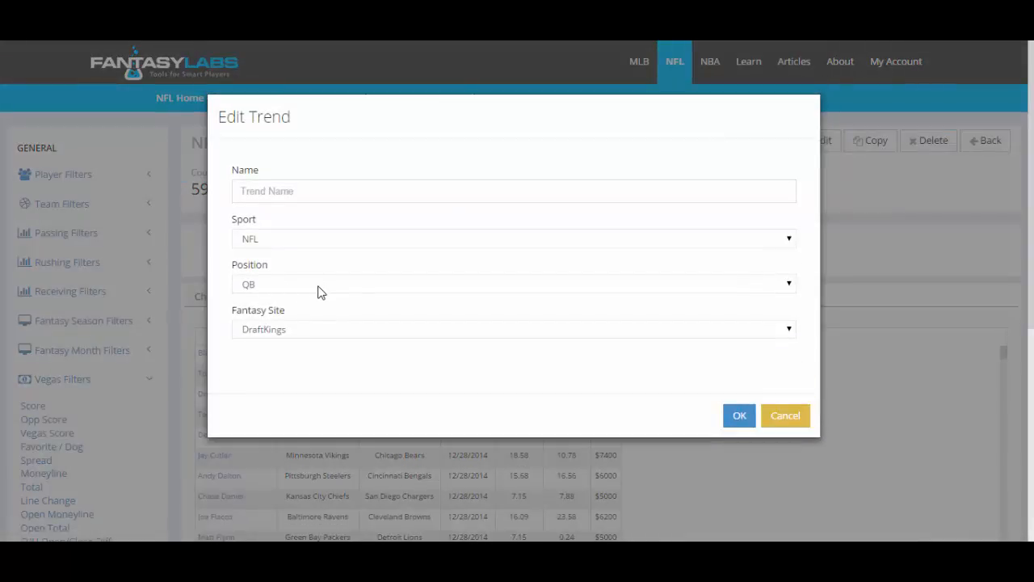
pyautogui.click(317, 287)
pyautogui.click(316, 290)
pyautogui.click(428, 328)
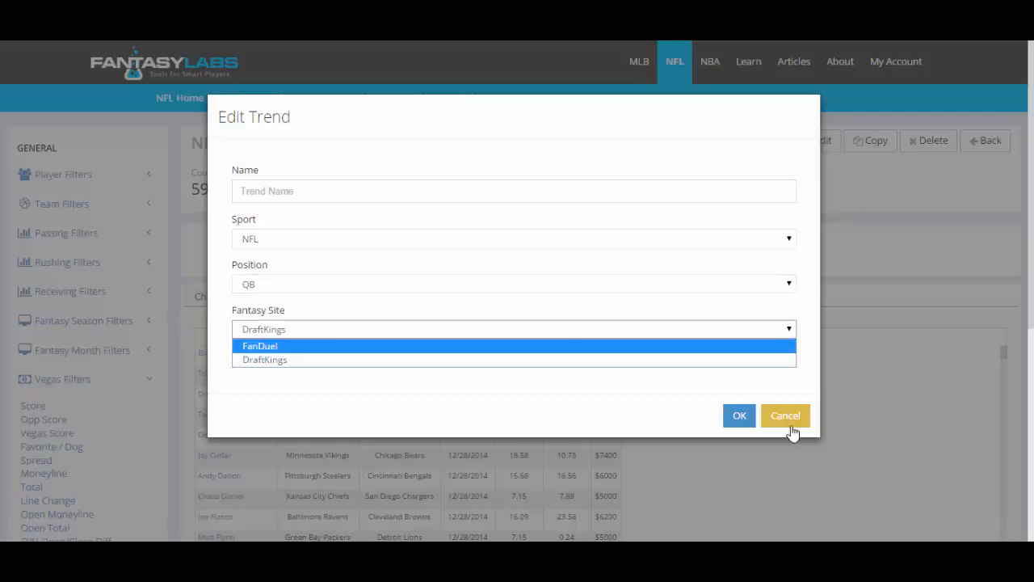
pyautogui.click(792, 416)
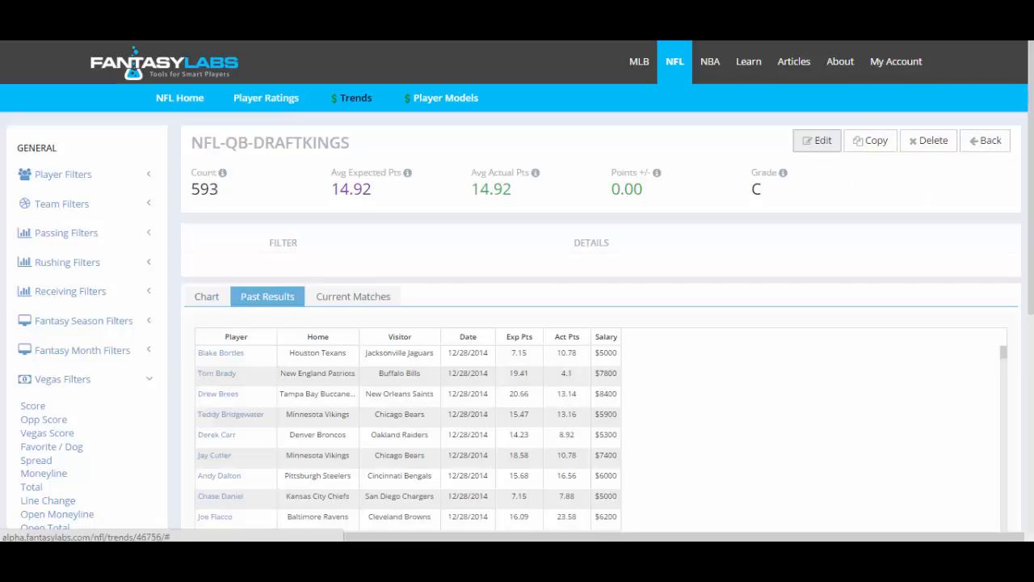
pyautogui.scroll(-1, 517, 290)
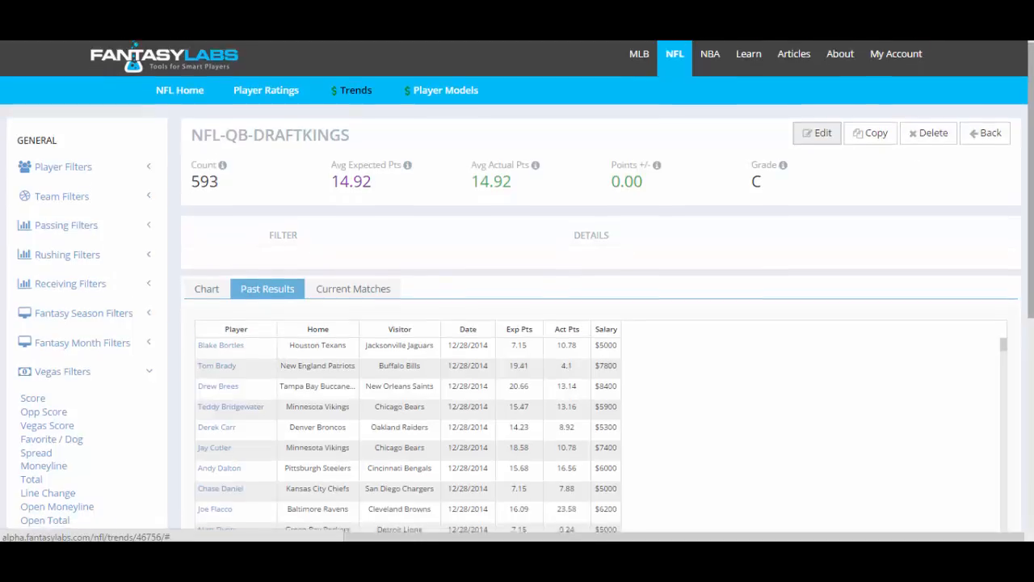